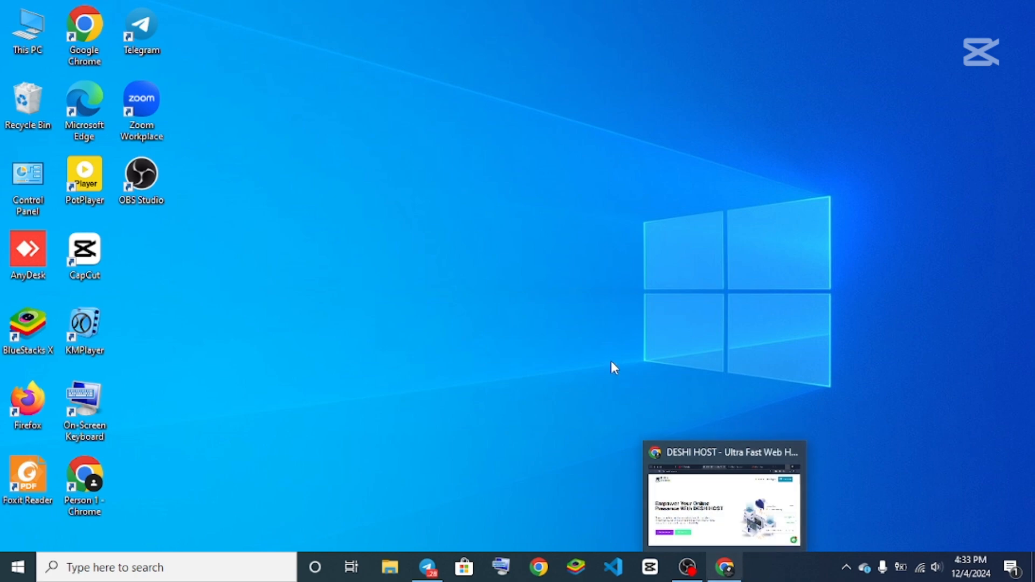
Switch to Chrome, dismiss the customer support chat and look through the hosting plans and sections of the DESHI HOST homepage
left_click(729, 569)
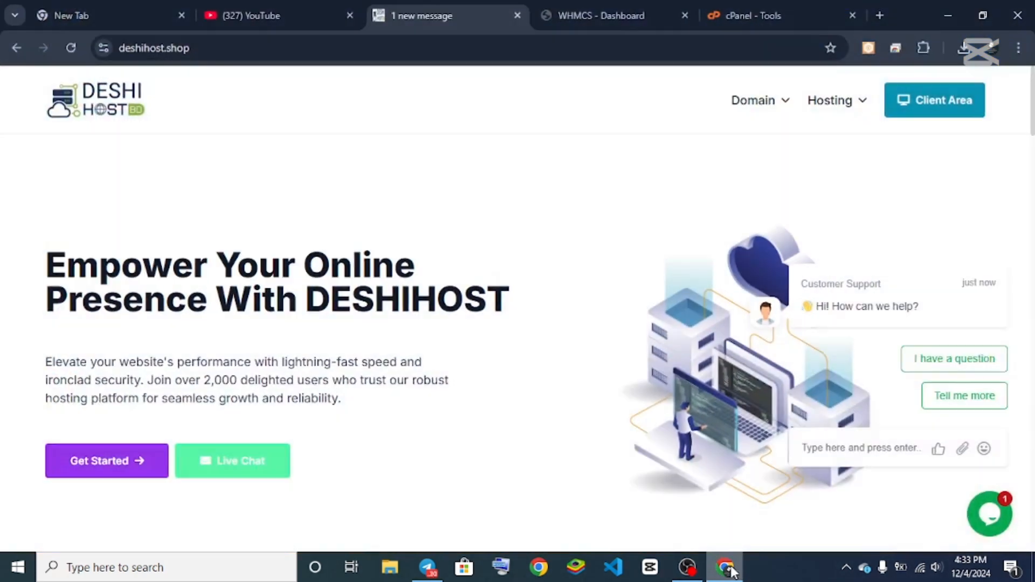
left_click(1000, 242)
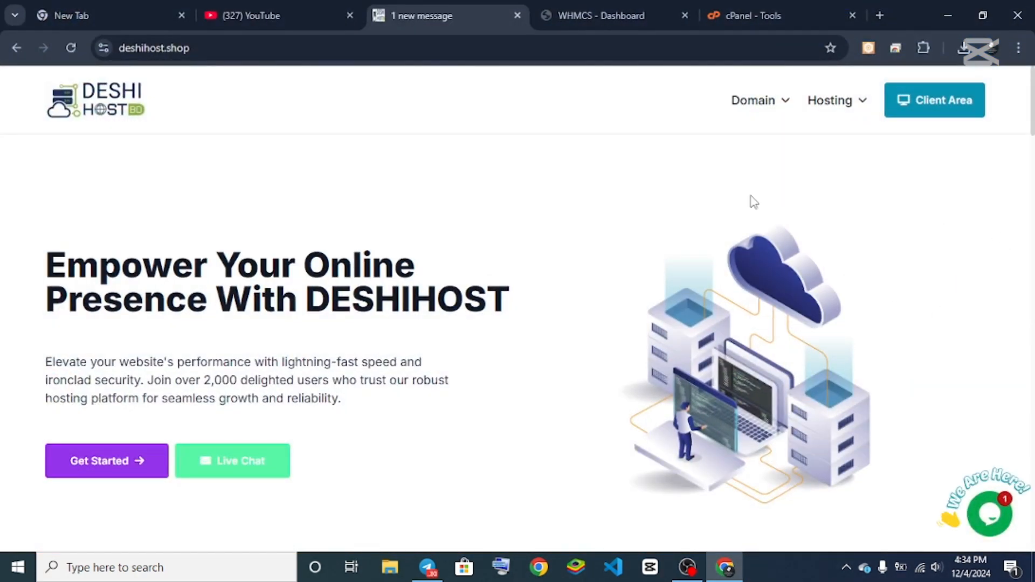
scroll(360, 257, "down", 12)
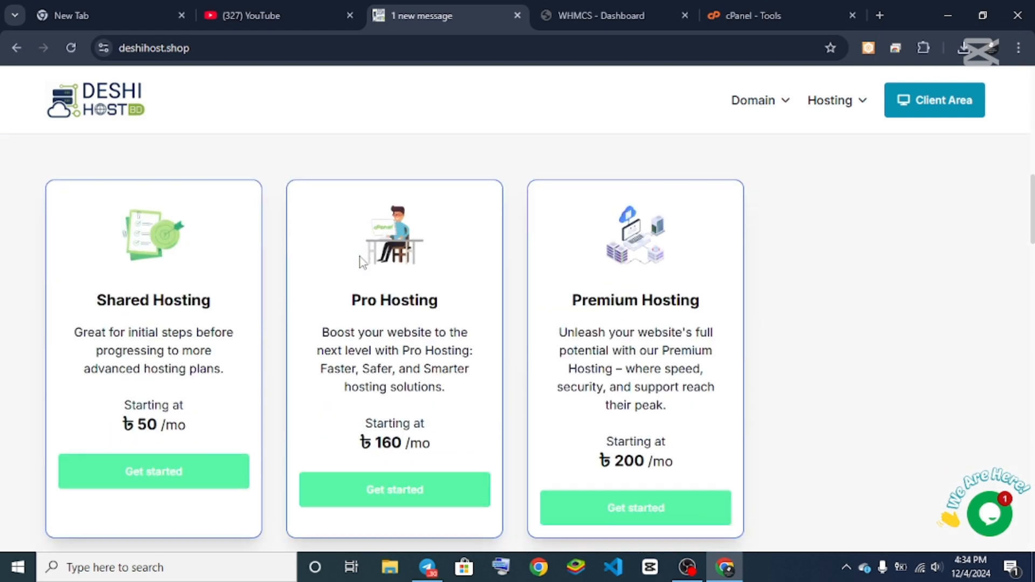
scroll(360, 257, "down", 12)
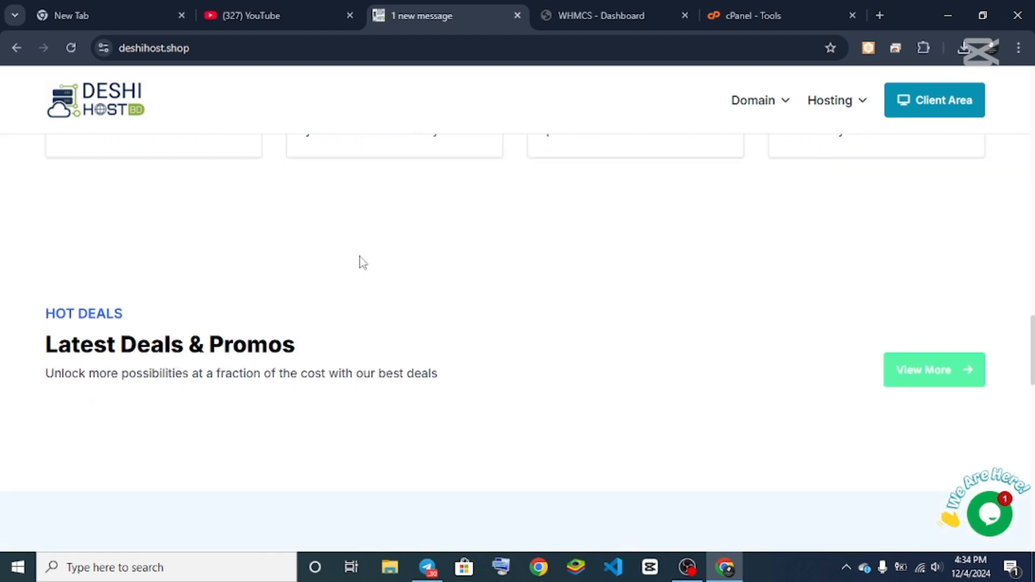
scroll(362, 262, "down", 6)
scroll(361, 262, "up", 10)
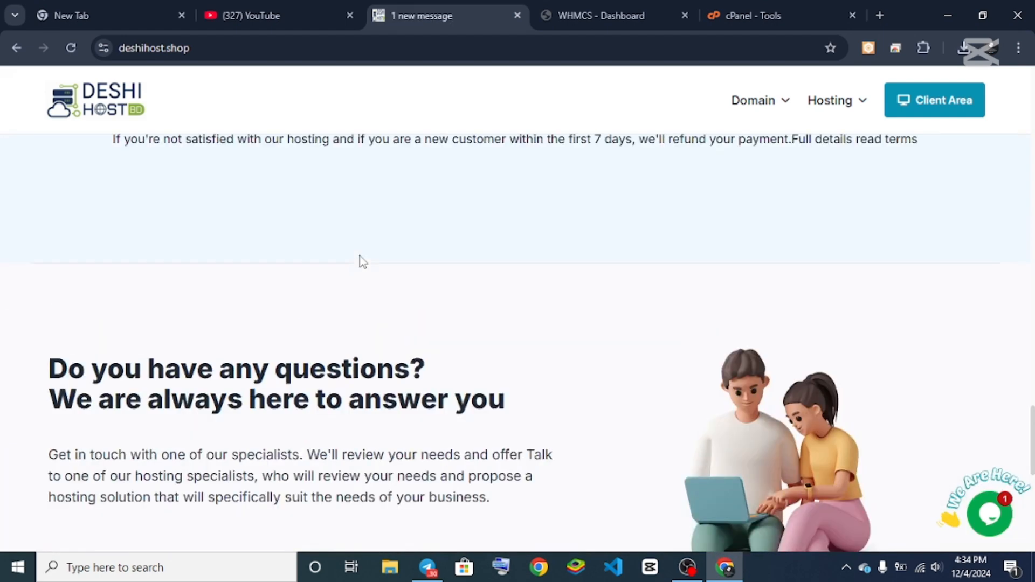
scroll(362, 261, "up", 10)
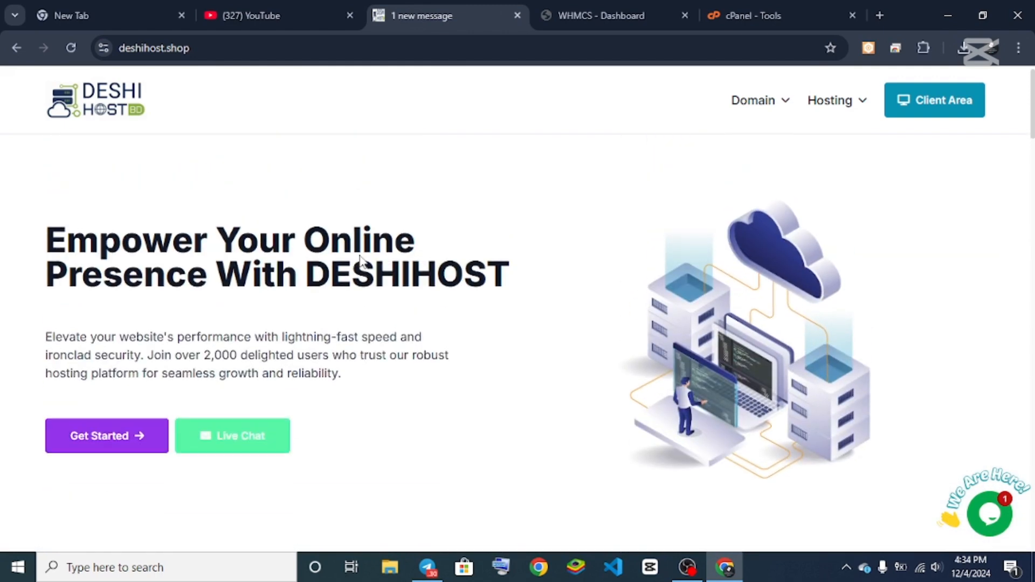
Open the Shared Hosting plans from the homepage and order the NANO plan in the client store
scroll(363, 263, "down", 8)
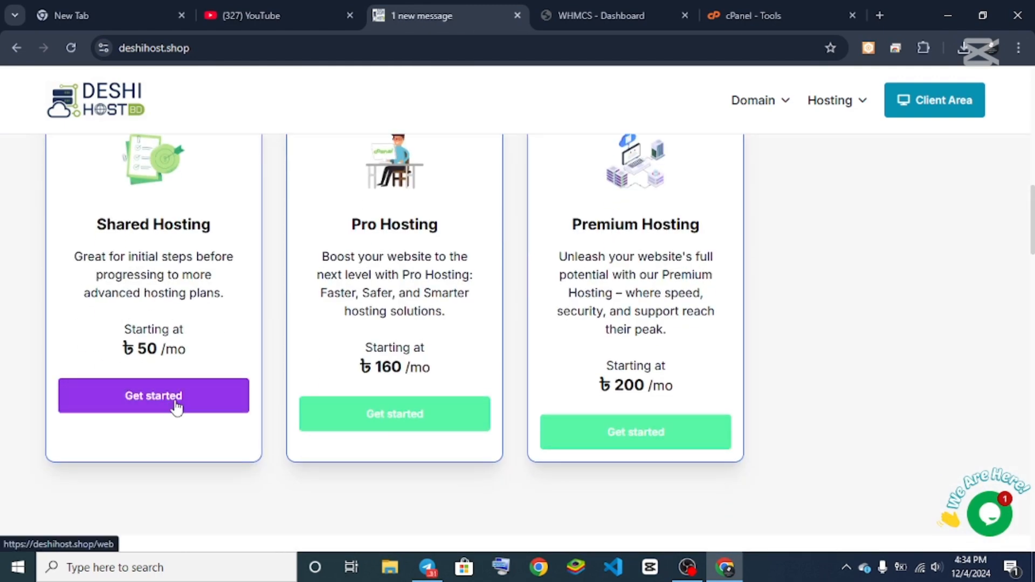
scroll(383, 313, "down", 6)
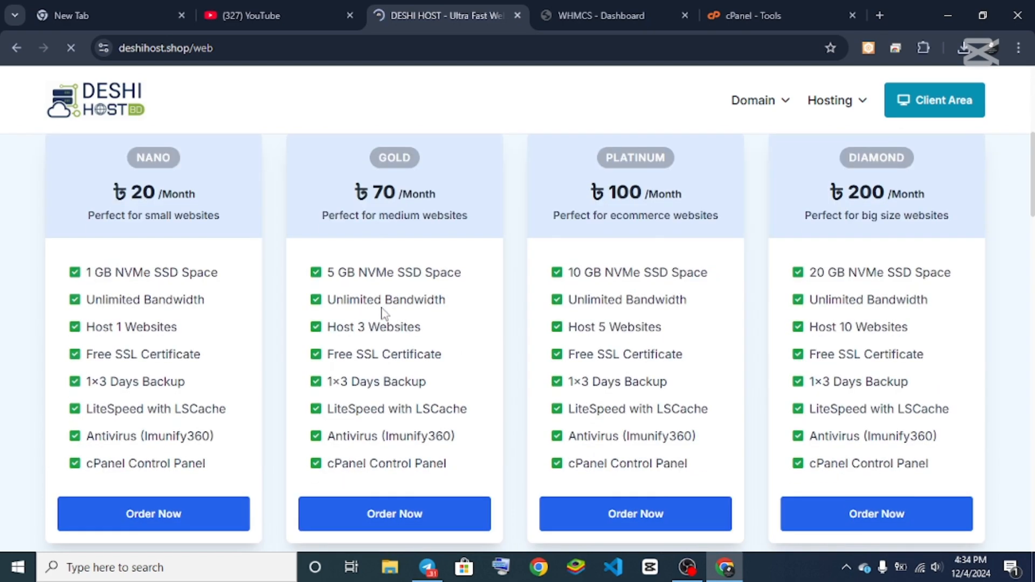
scroll(851, 257, "down", 3)
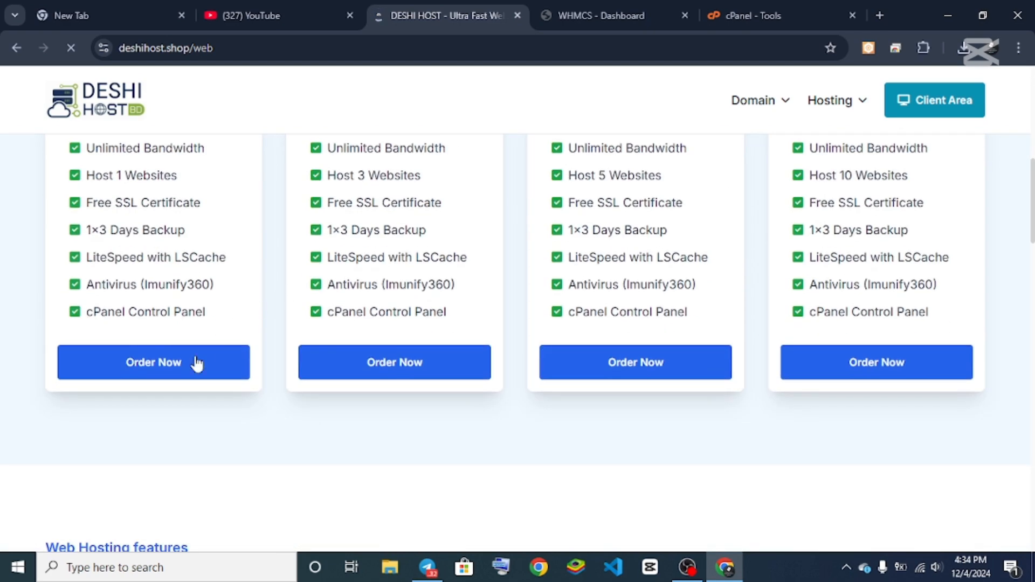
left_click(189, 371)
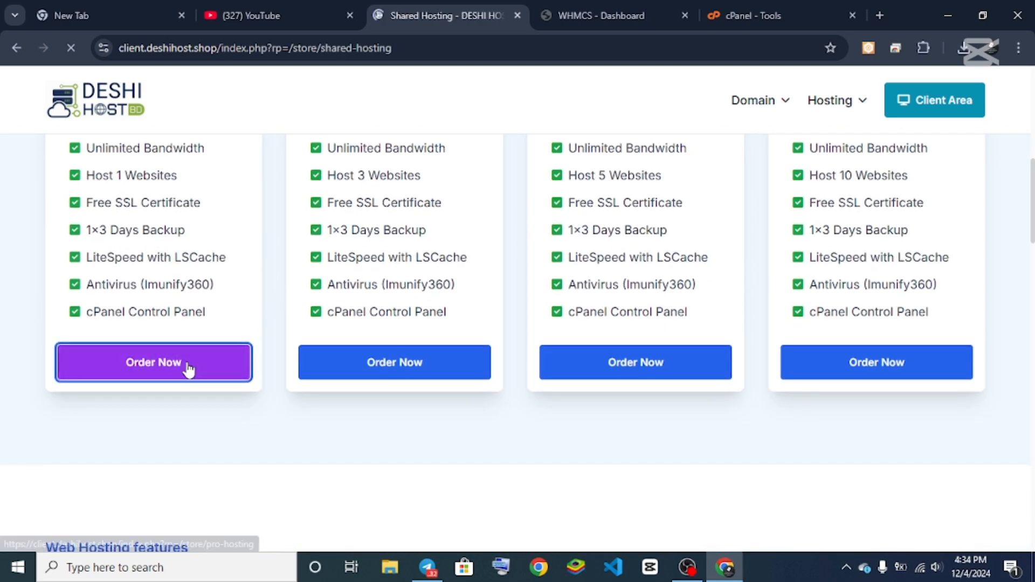
scroll(588, 285, "down", 4)
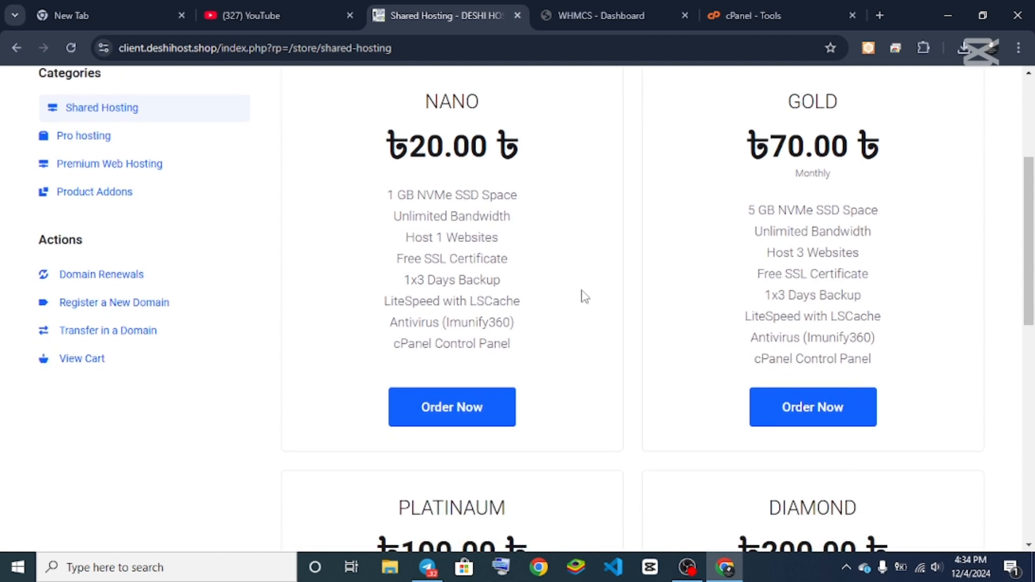
left_click(487, 407)
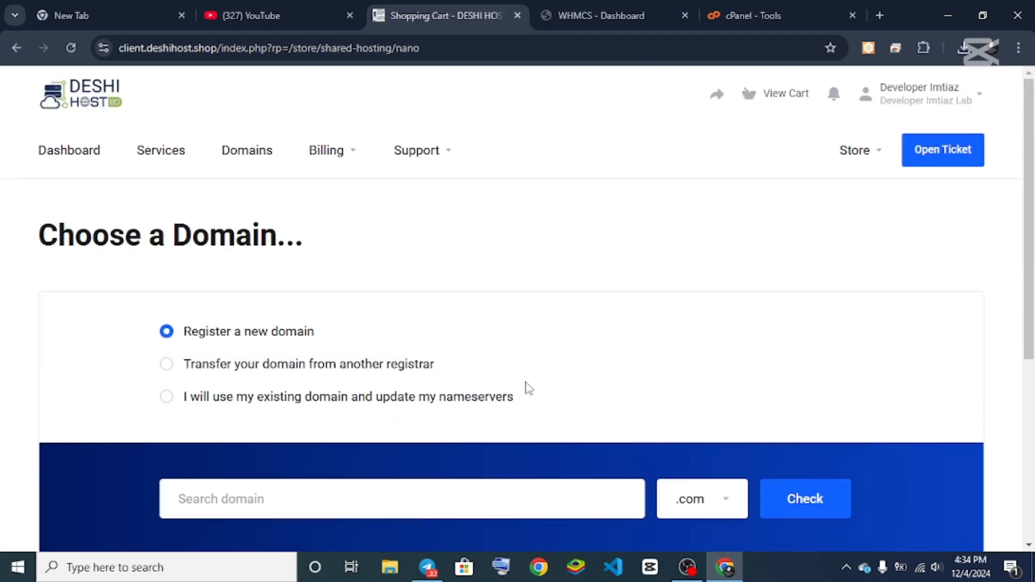
Choose to use an existing domain for the NANO order and submit it-hostbd with the extension .xyz
left_click(367, 405)
scroll(365, 408, "down", 3)
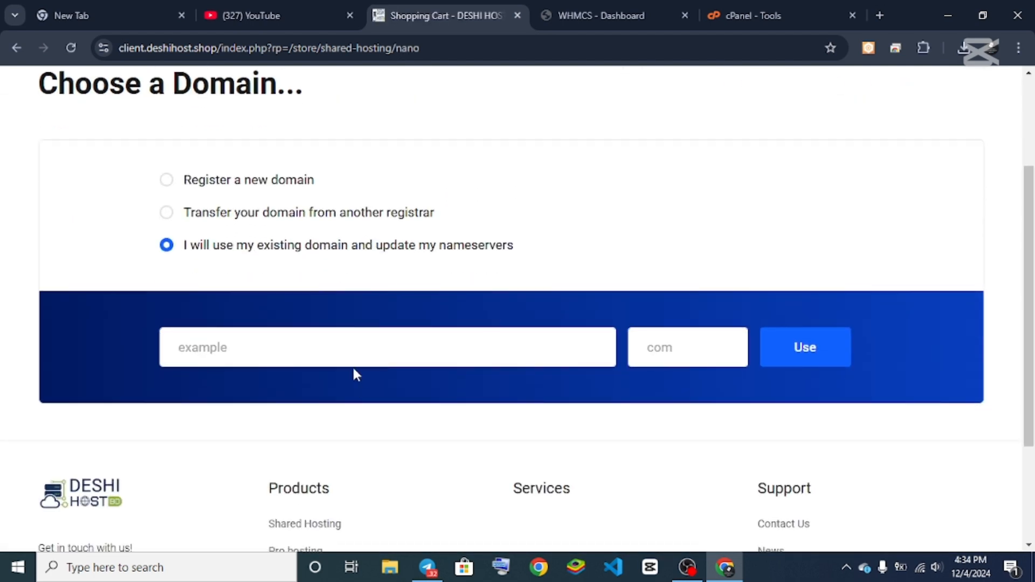
left_click(354, 360)
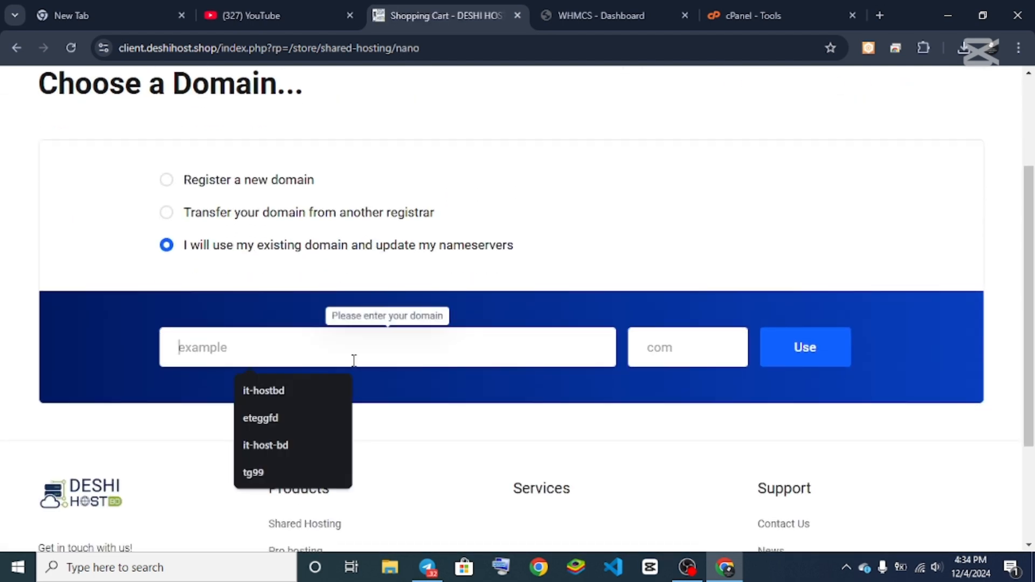
left_click(264, 392)
left_click(691, 348)
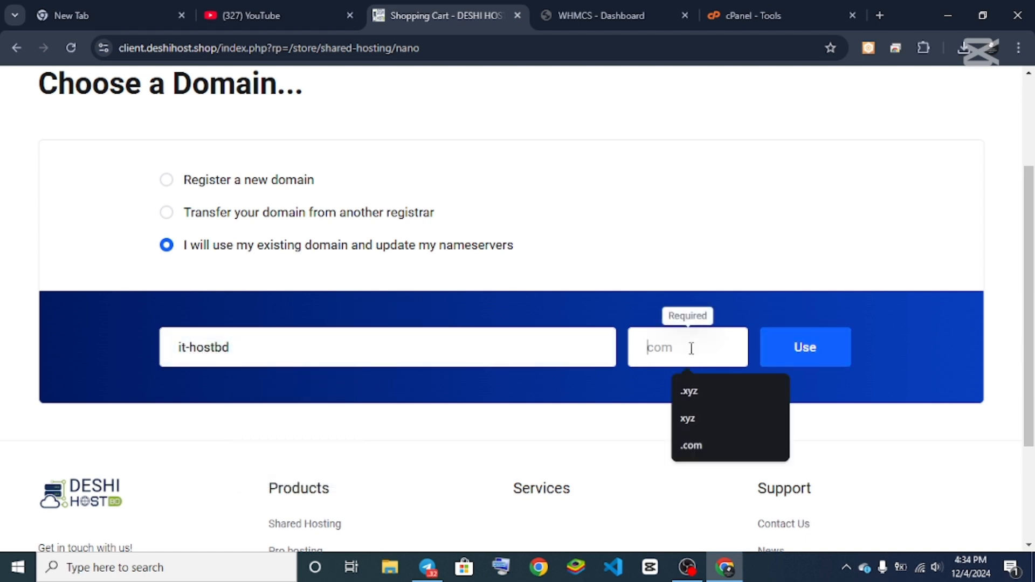
left_click(732, 395)
left_click(798, 354)
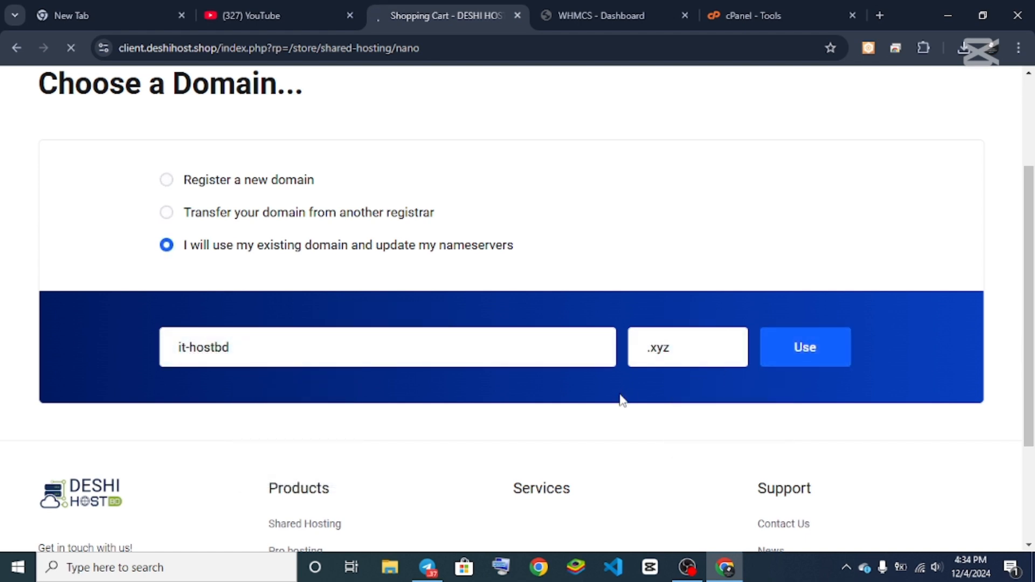
Review the cart contents, billing details and available payment methods on the checkout page
scroll(620, 393, "down", 3)
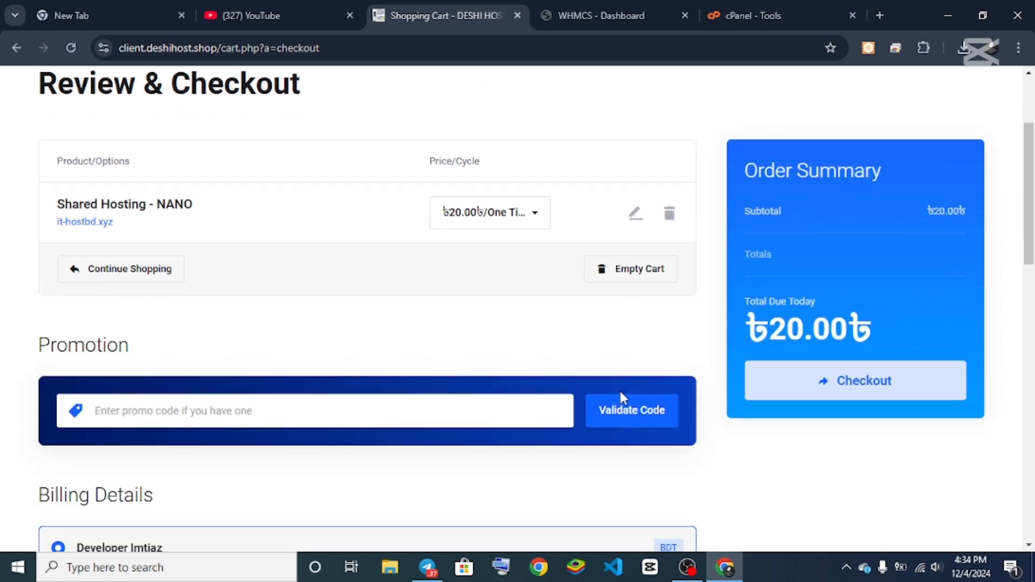
scroll(563, 348, "down", 12)
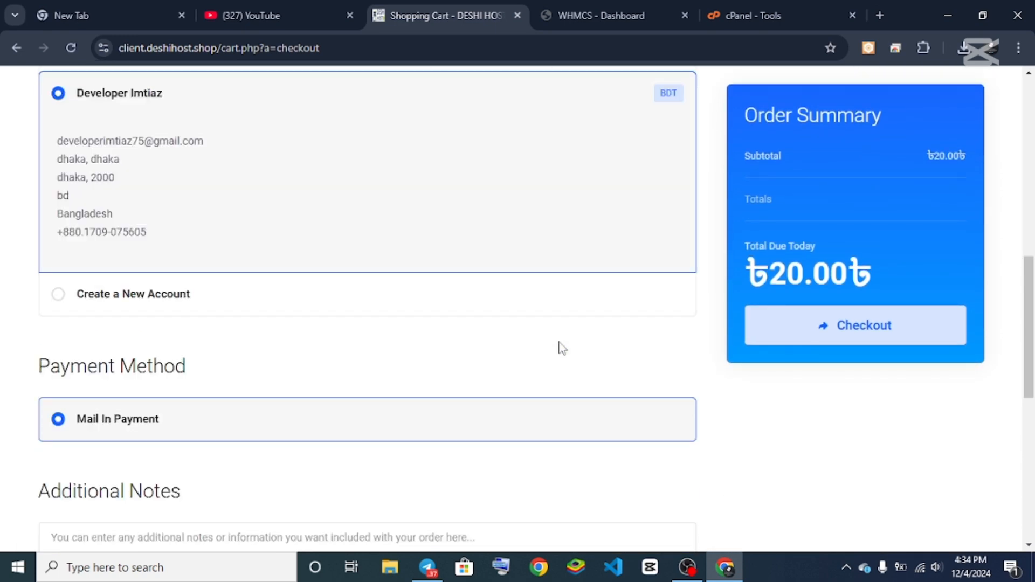
scroll(560, 348, "down", 4)
scroll(561, 348, "up", 7)
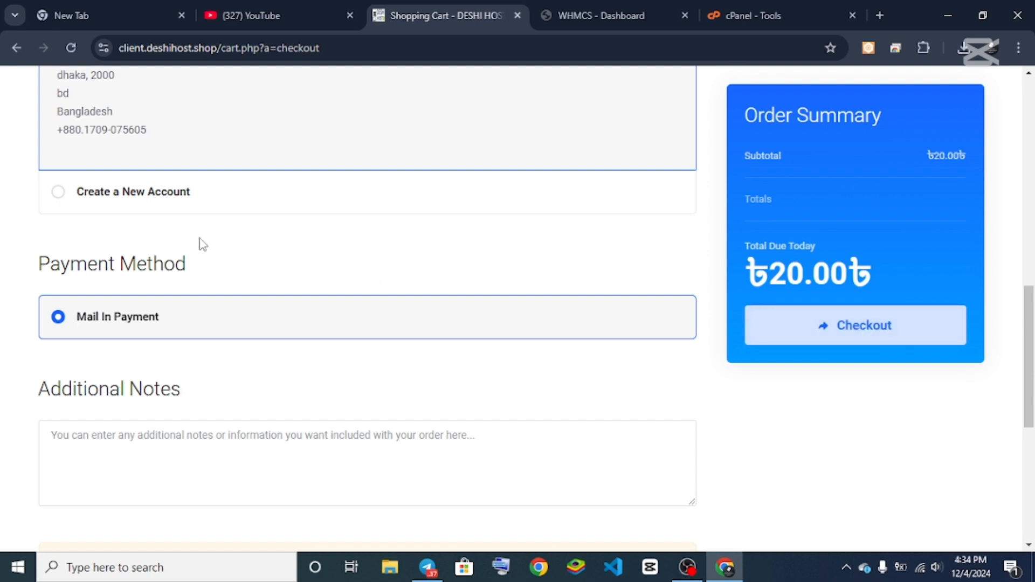
scroll(202, 244, "down", 4)
scroll(202, 226, "up", 1)
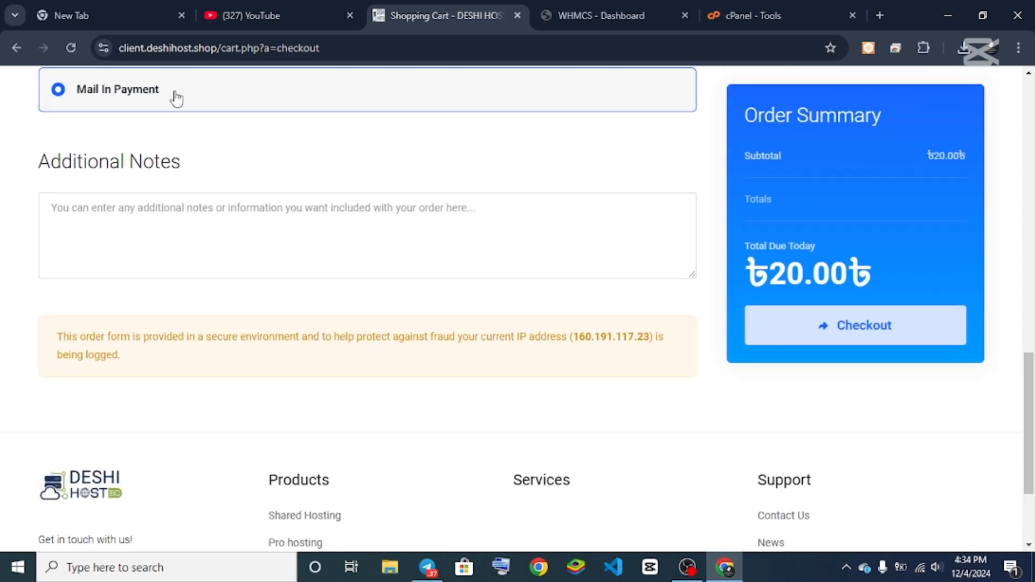
scroll(136, 107, "up", 1)
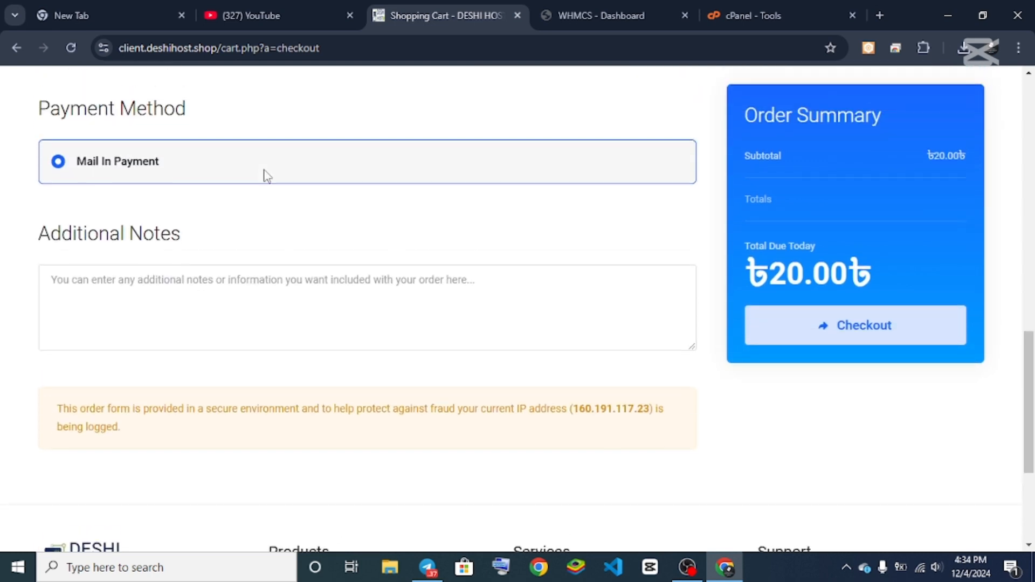
scroll(135, 167, "up", 12)
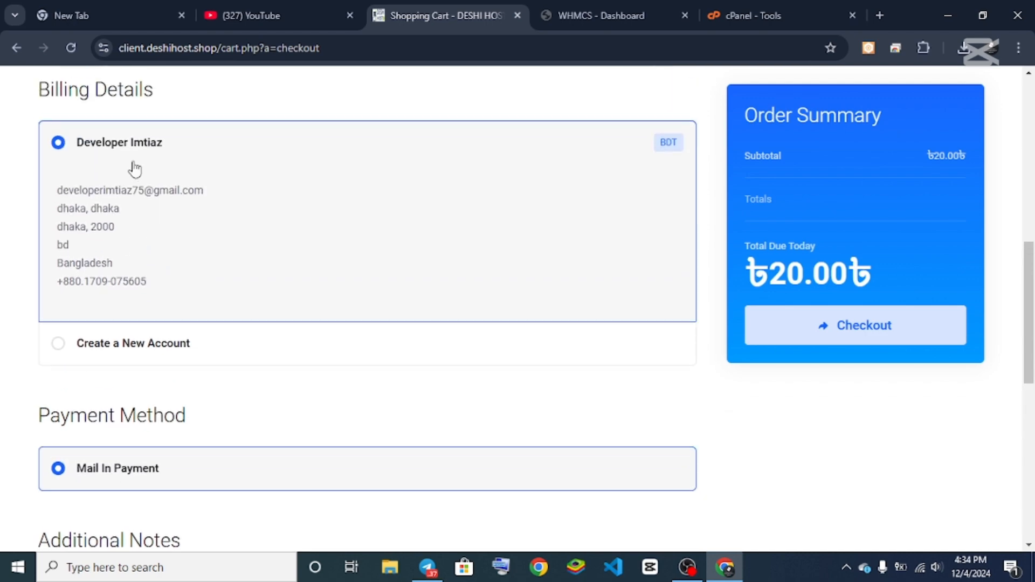
scroll(181, 216, "down", 5)
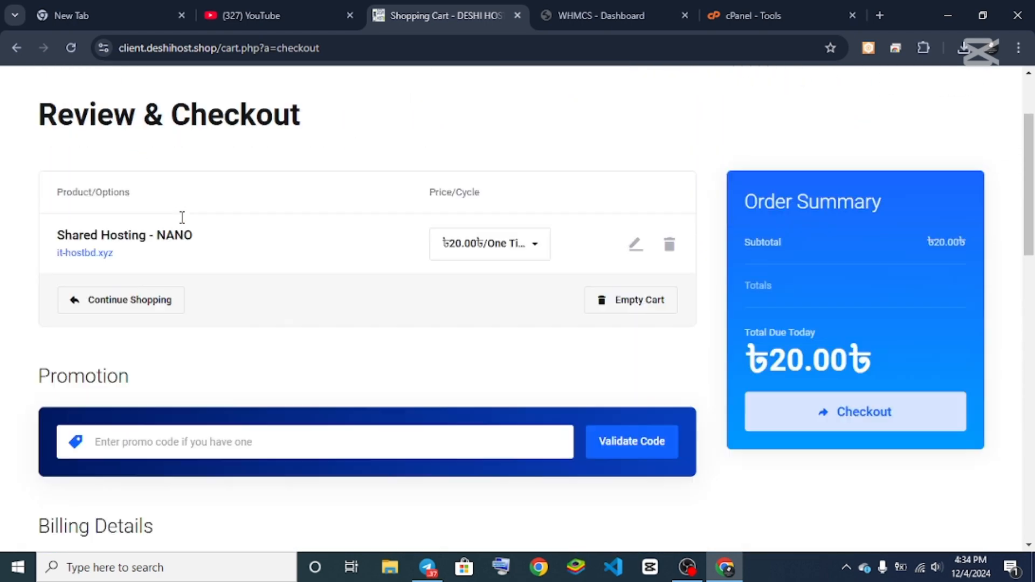
scroll(271, 199, "up", 3)
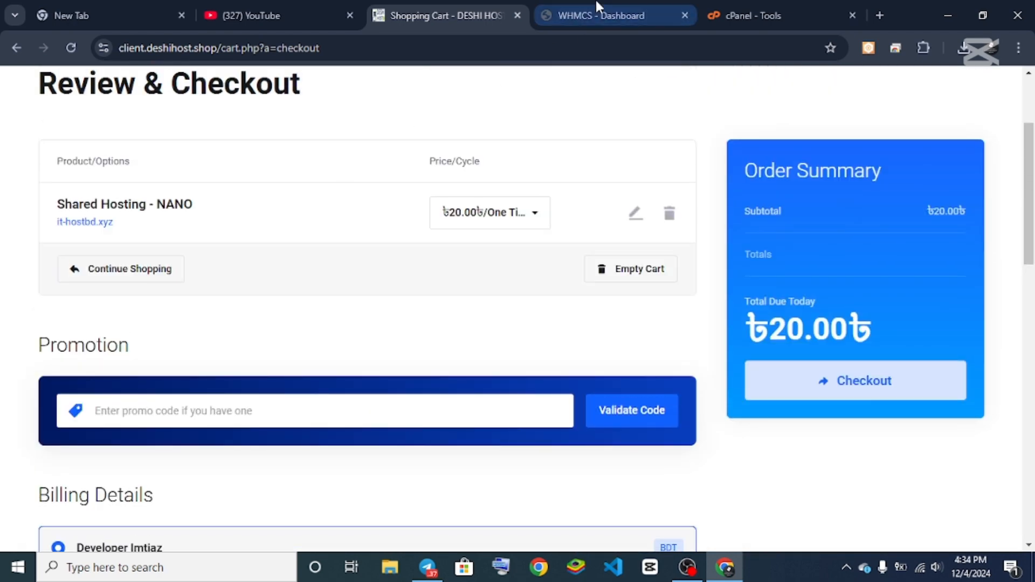
scroll(478, 114, "up", 2)
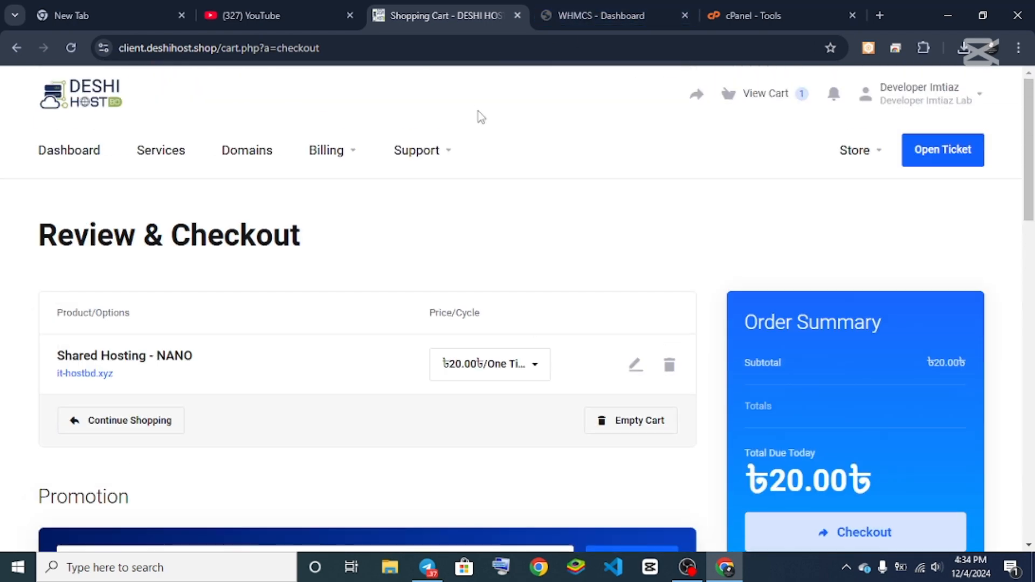
Switch to the open cPanel session and look through its file and database tools
left_click(626, 6)
left_click(431, 15)
left_click(782, 15)
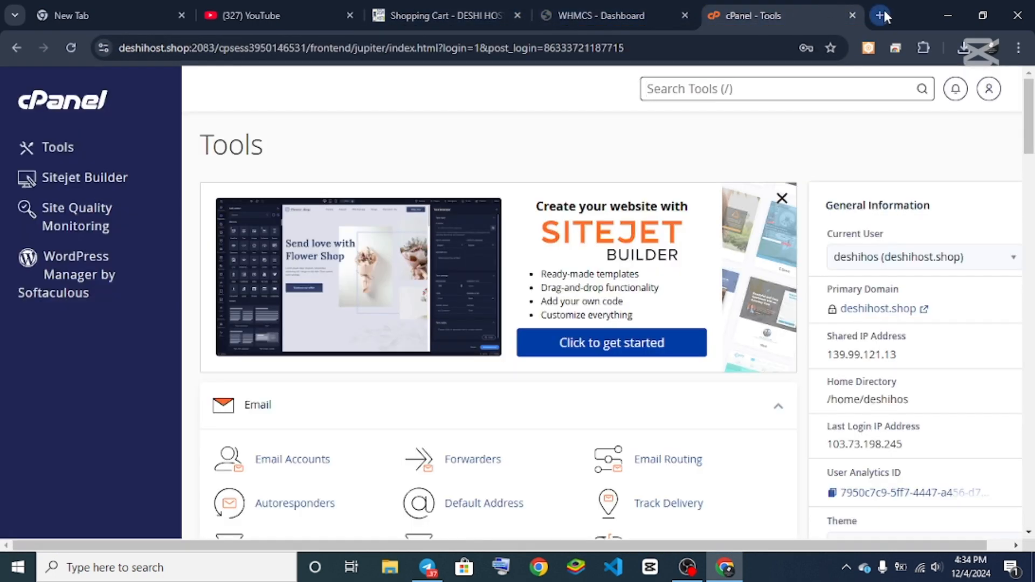
scroll(616, 194, "down", 5)
scroll(616, 195, "down", 8)
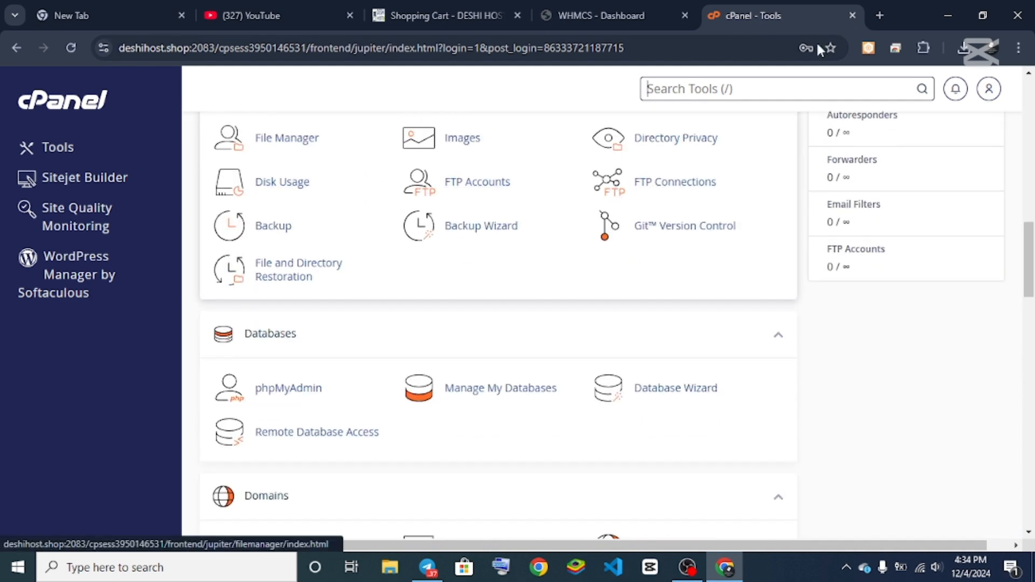
Open itpaybd.xyz in a new browser tab and dismiss the site's announcement
left_click(874, 16)
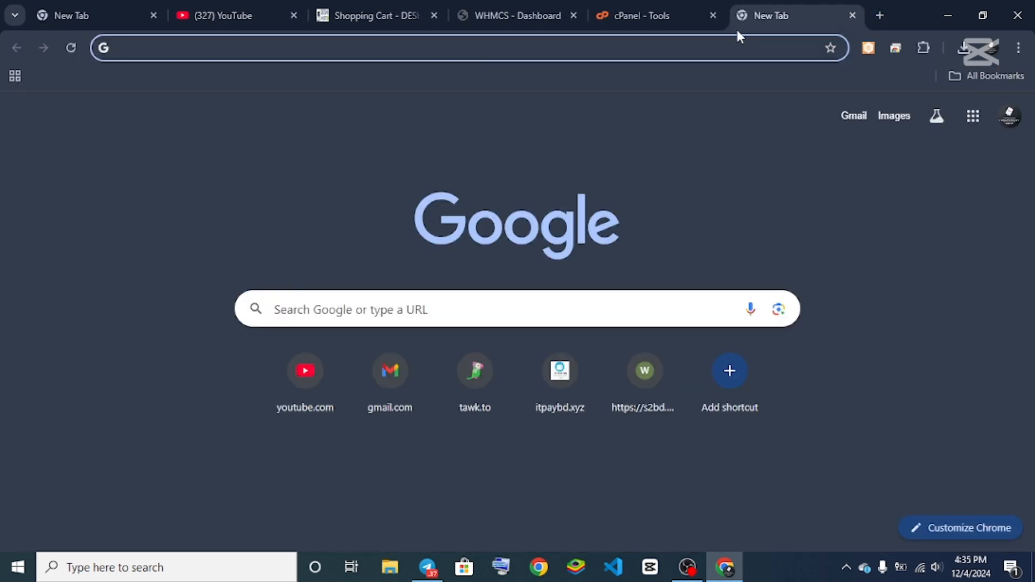
type("itoa")
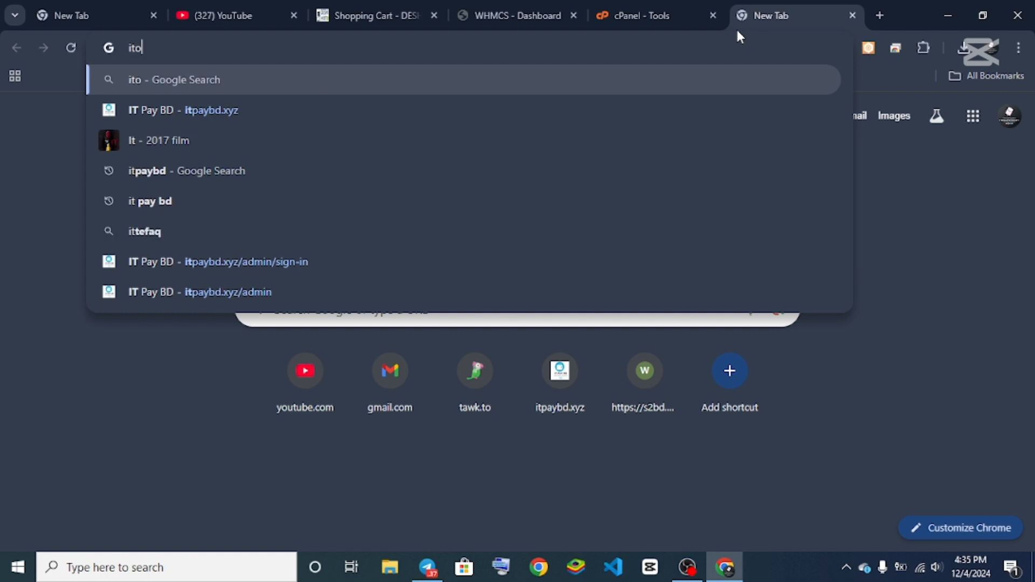
key("BackSpace")
key("BackSpace")
type("payb")
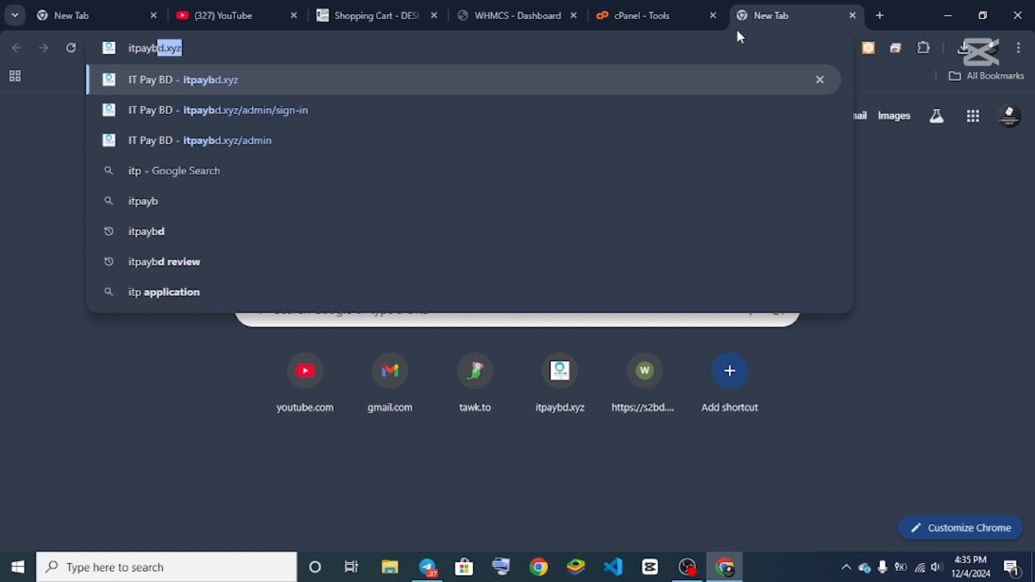
type("d")
key("Return")
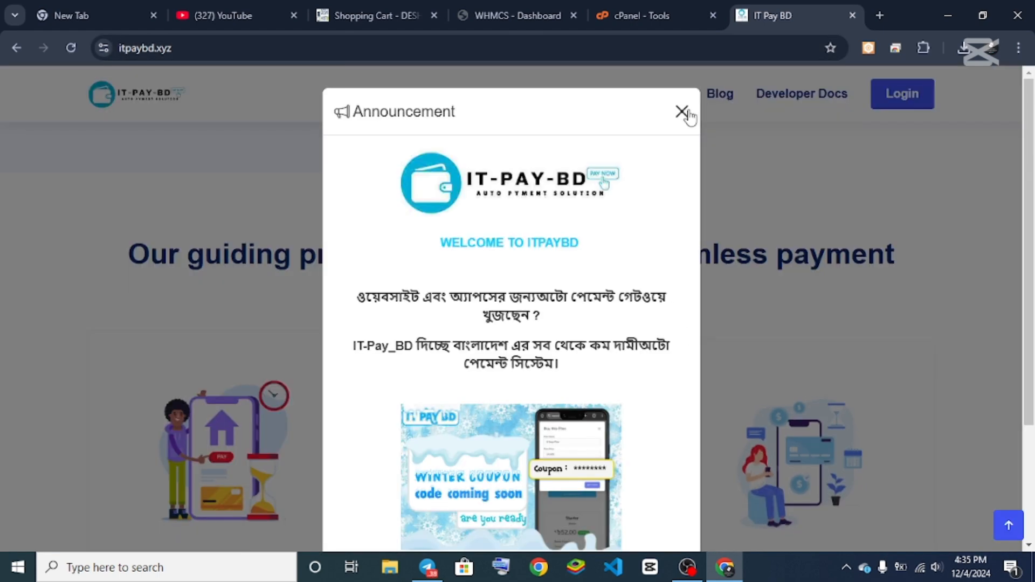
left_click(681, 109)
Look over the itpaybd.xyz home page and open the APIs documentation from the developer docs
scroll(815, 200, "down", 5)
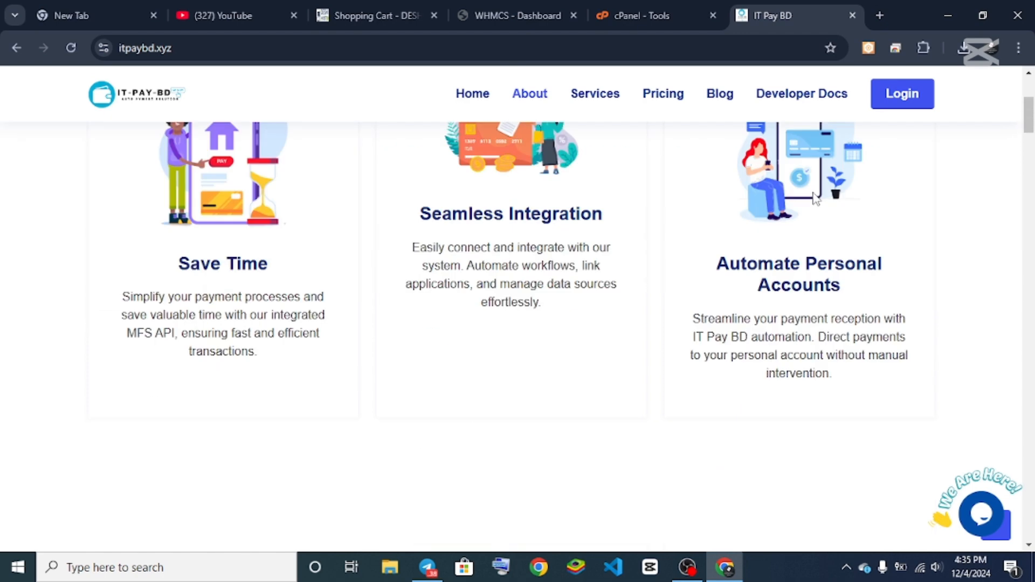
scroll(814, 200, "up", 5)
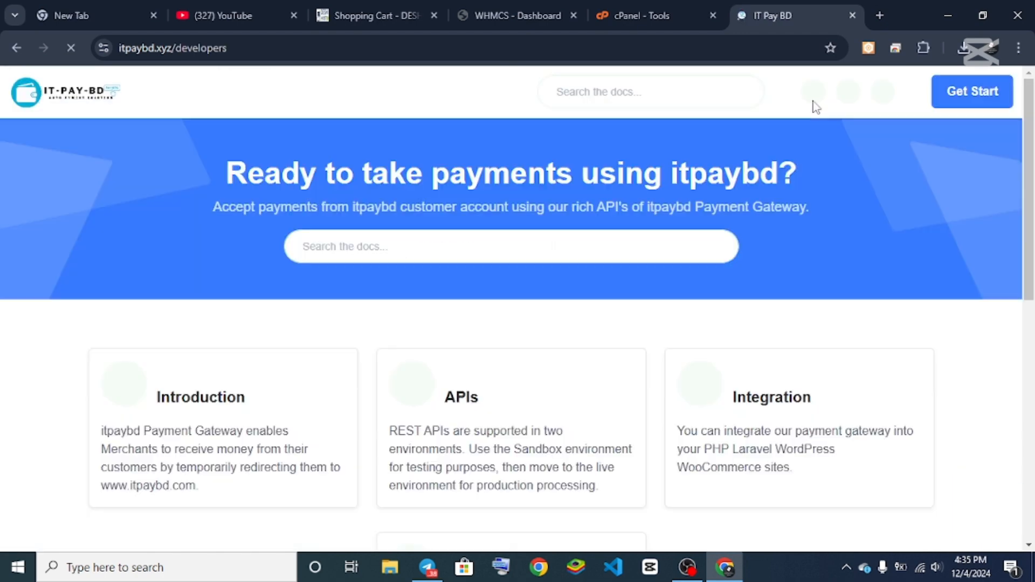
scroll(654, 340, "down", 5)
left_click(520, 220)
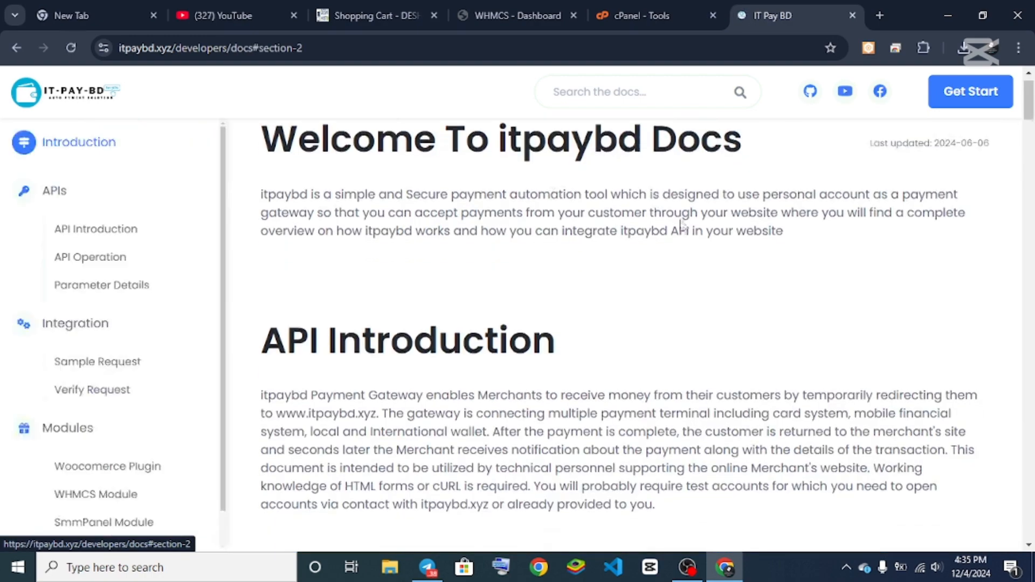
Find the WHMCS Module section in the docs, download Whmcs-Itpaybd.zip and check it in the recent downloads
left_click_drag(1031, 146, 1031, 484)
scroll(749, 354, "up", 3)
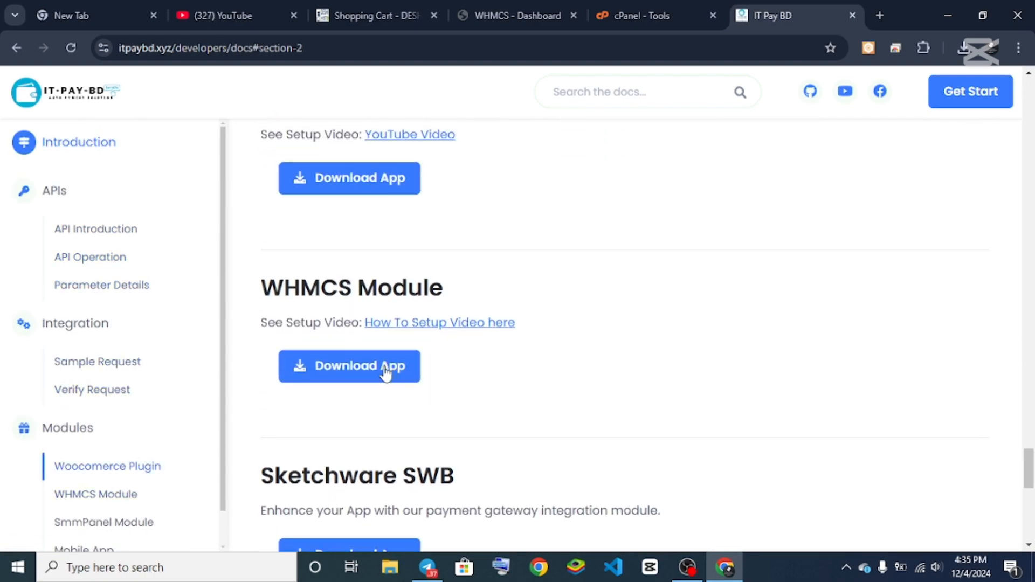
left_click(347, 365)
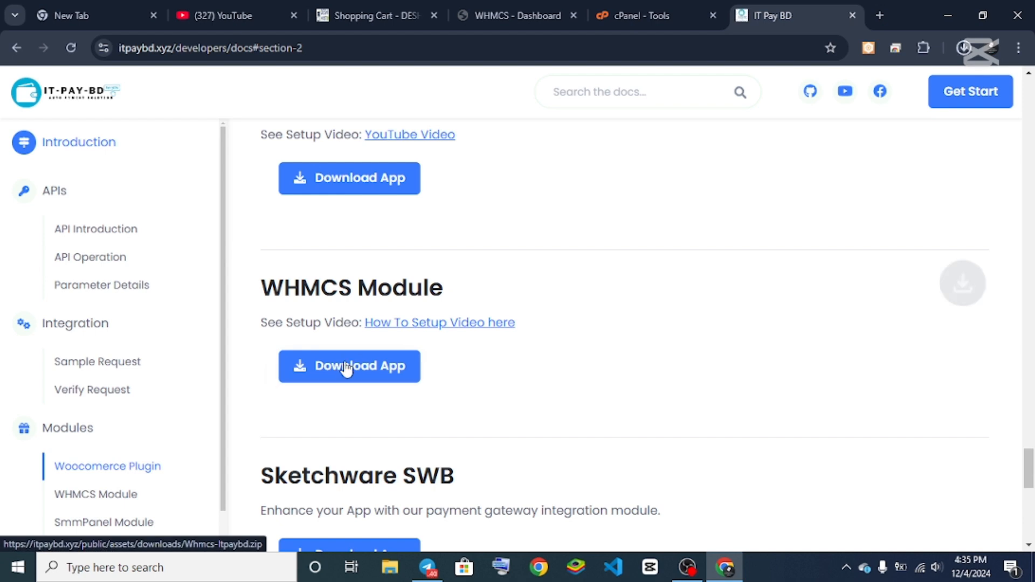
left_click(964, 50)
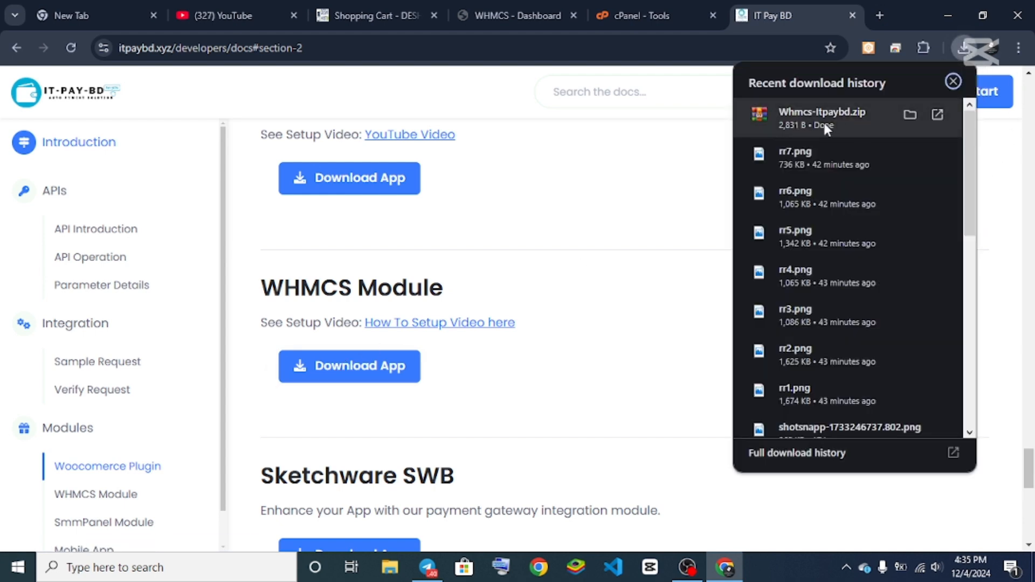
Switch to File Explorer, extract the Whmcs-Itpaybd archive directly into the Downloads folder and locate the extracted files
left_click(950, 17)
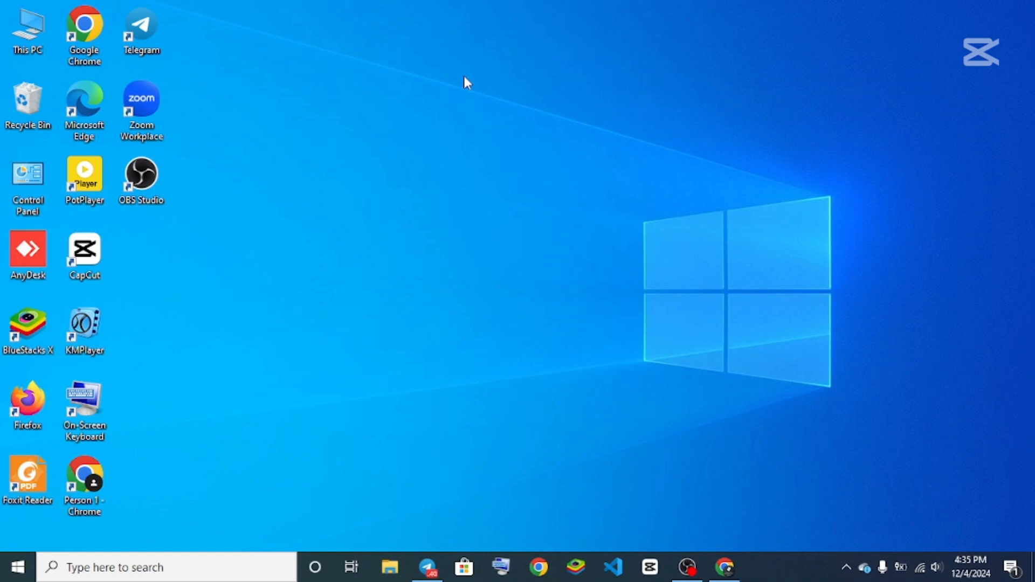
double_click(5, 40)
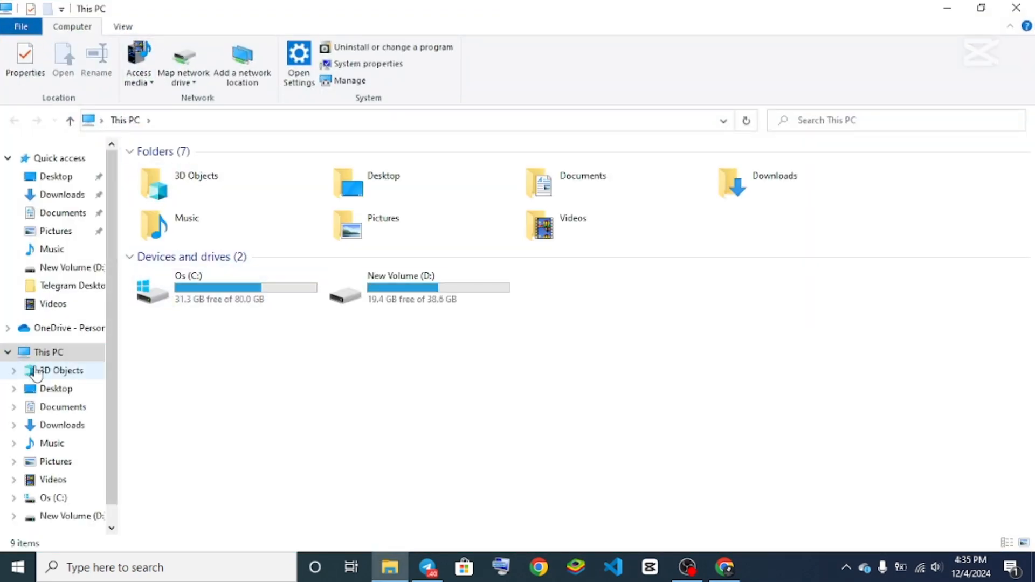
left_click(62, 195)
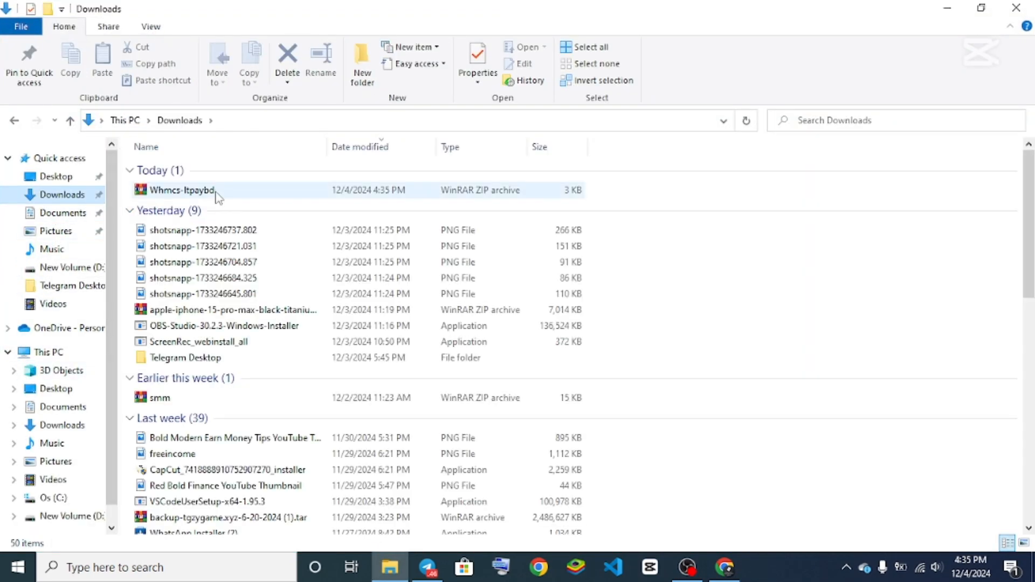
left_click(215, 193)
right_click(218, 195)
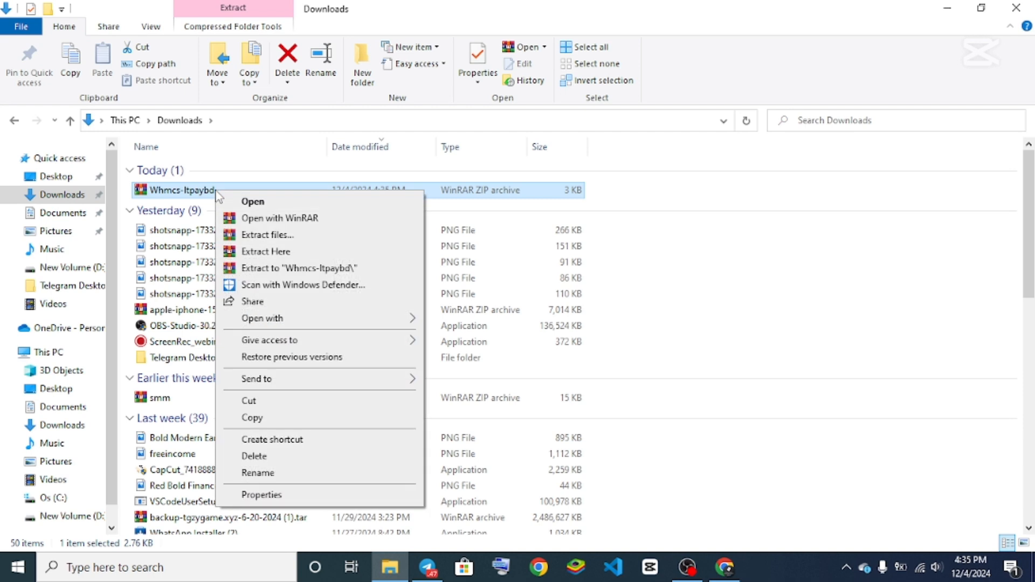
left_click(235, 251)
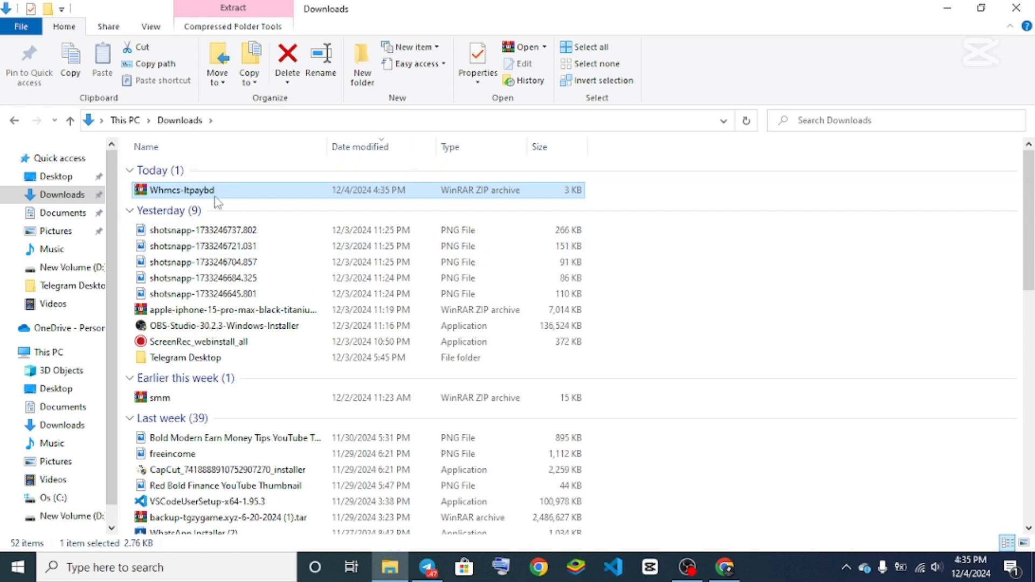
scroll(222, 255, "down", 12)
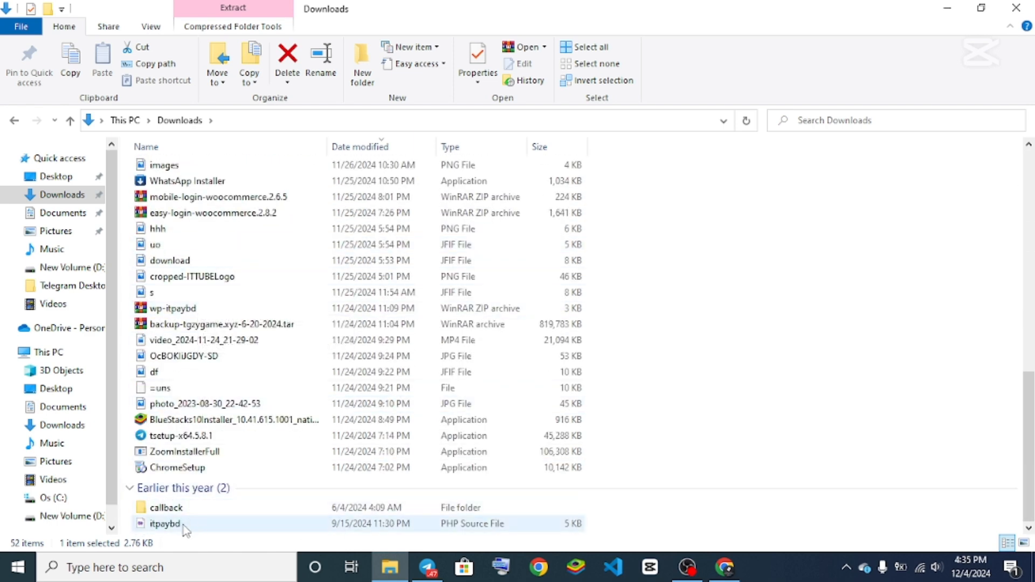
Create a new folder named dds in Downloads
left_click(61, 426)
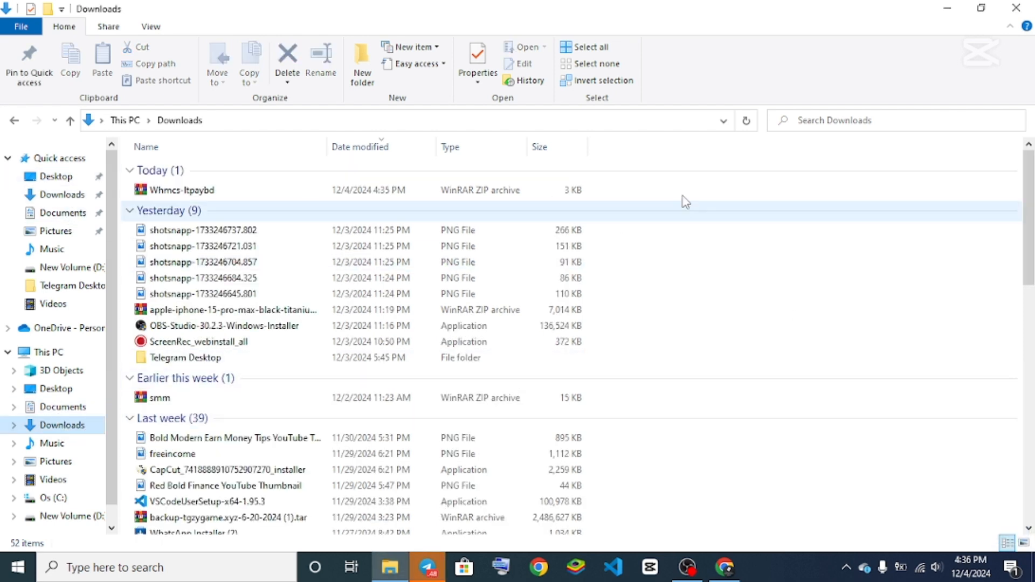
right_click(649, 257)
mouse_move(725, 438)
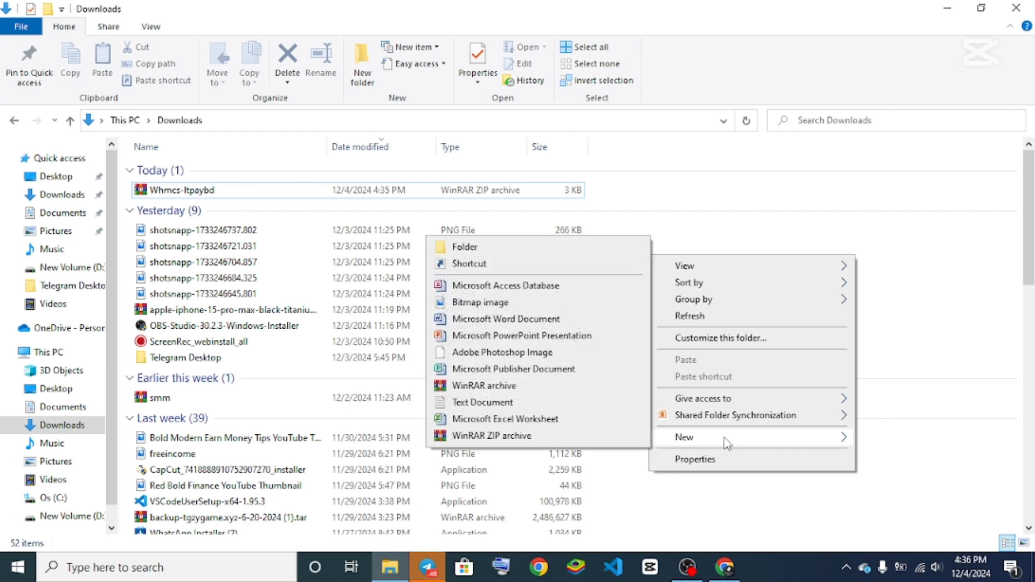
left_click(505, 250)
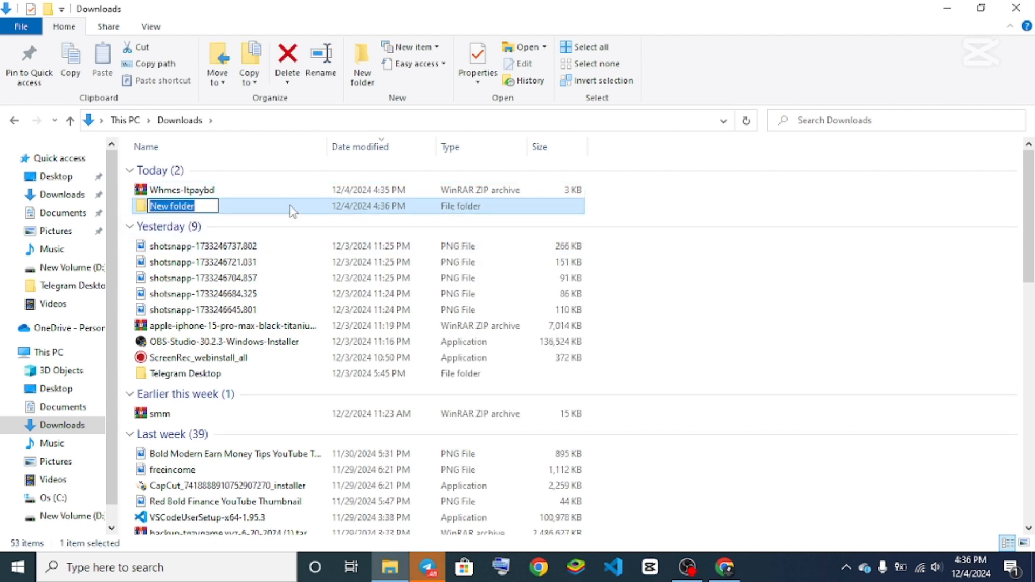
left_click(748, 264)
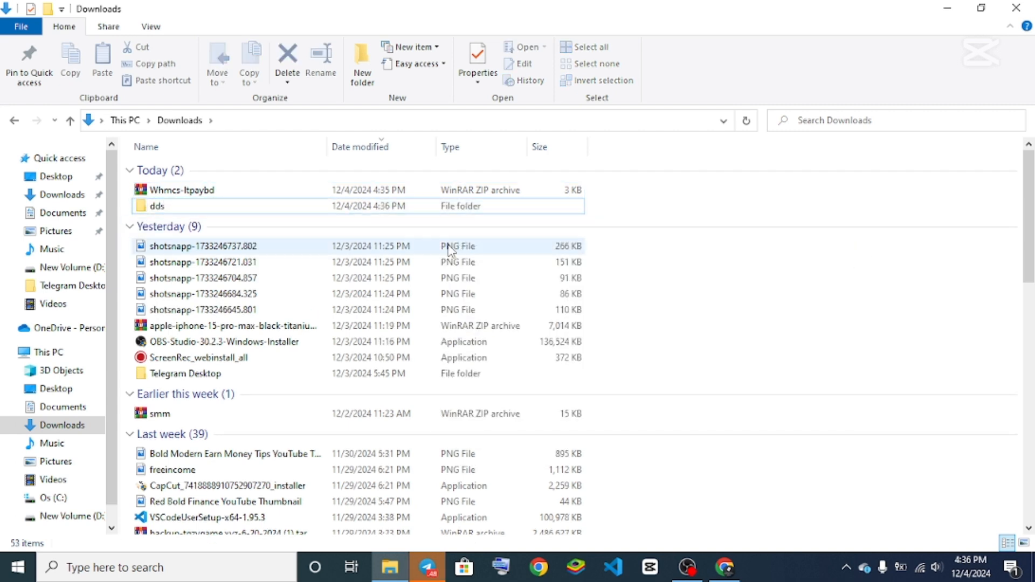
Move the Whmcs-Itpaybd archive from Downloads into the dds folder
left_click_drag(258, 197, 259, 215)
left_click(237, 194)
right_click(235, 191)
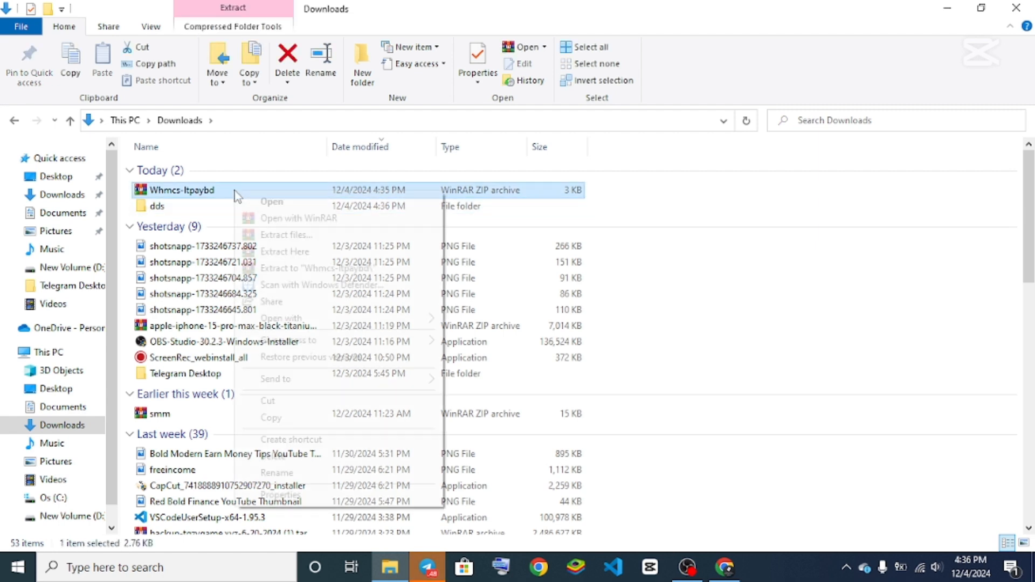
left_click(279, 401)
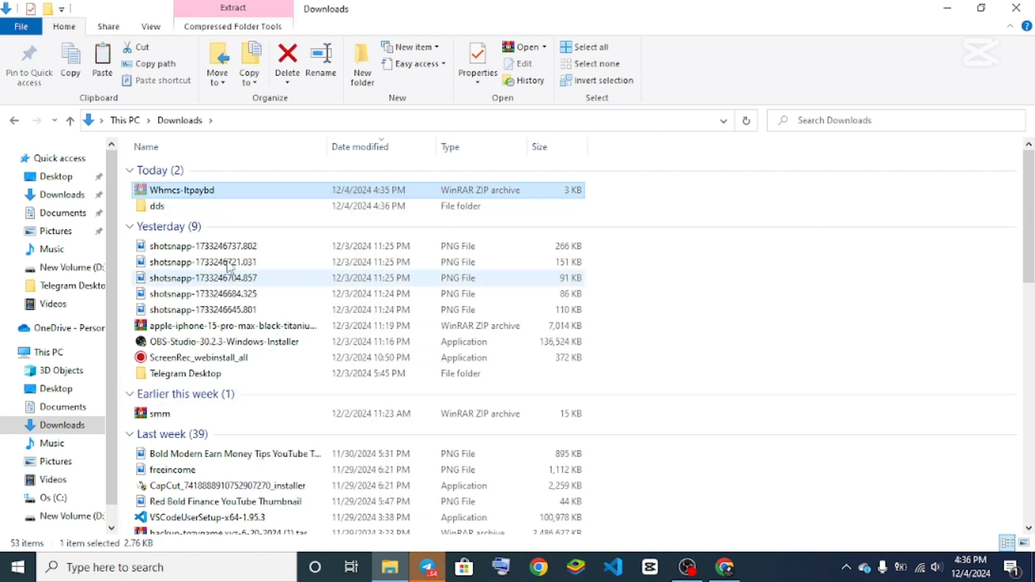
double_click(265, 209)
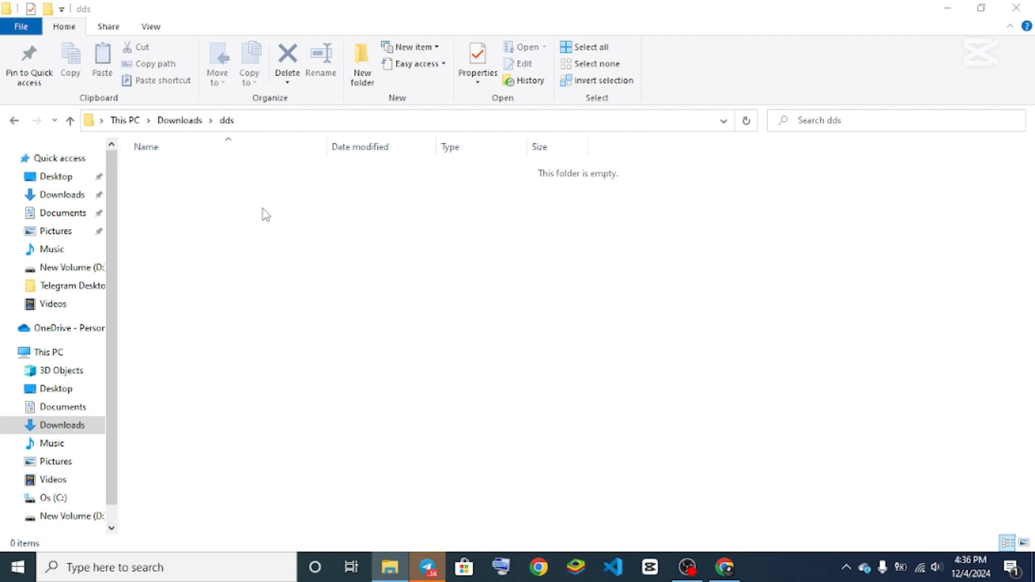
key("ctrl+v")
Extract the Whmcs-Itpaybd archive directly inside the dds folder
right_click(248, 170)
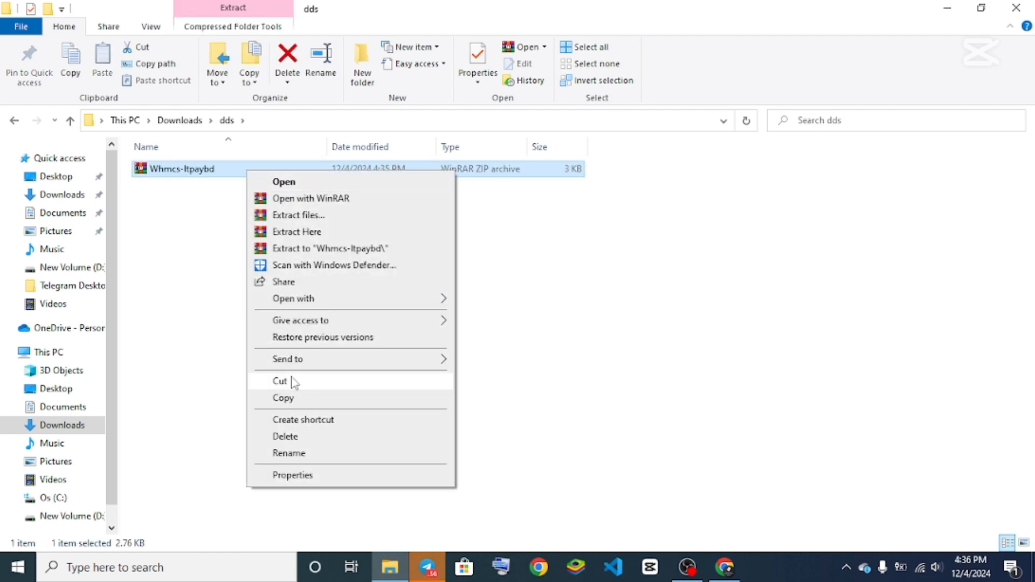
left_click(281, 232)
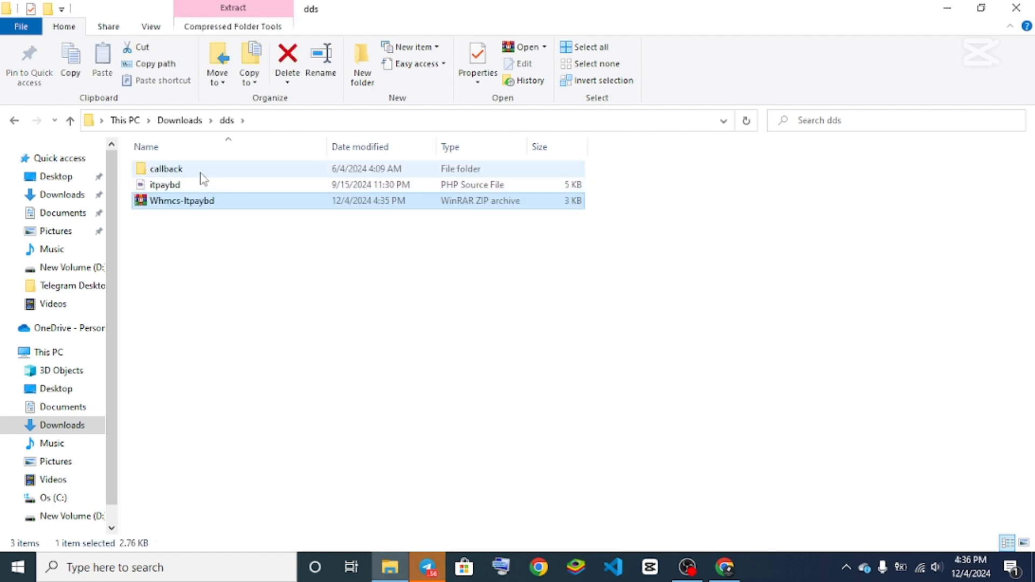
left_click(252, 265)
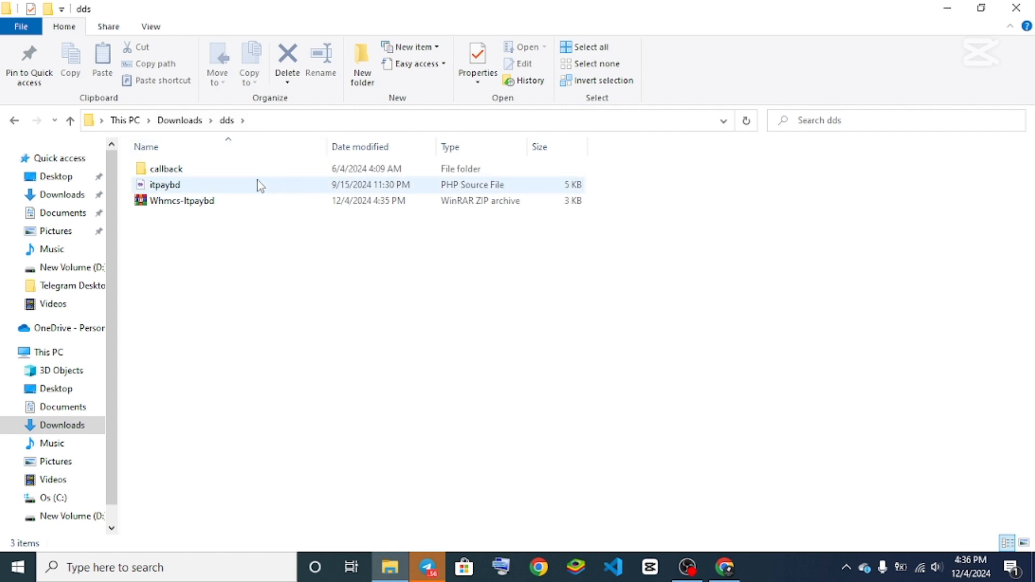
Switch back to the cPanel session in Chrome and open File Manager
left_click(966, 7)
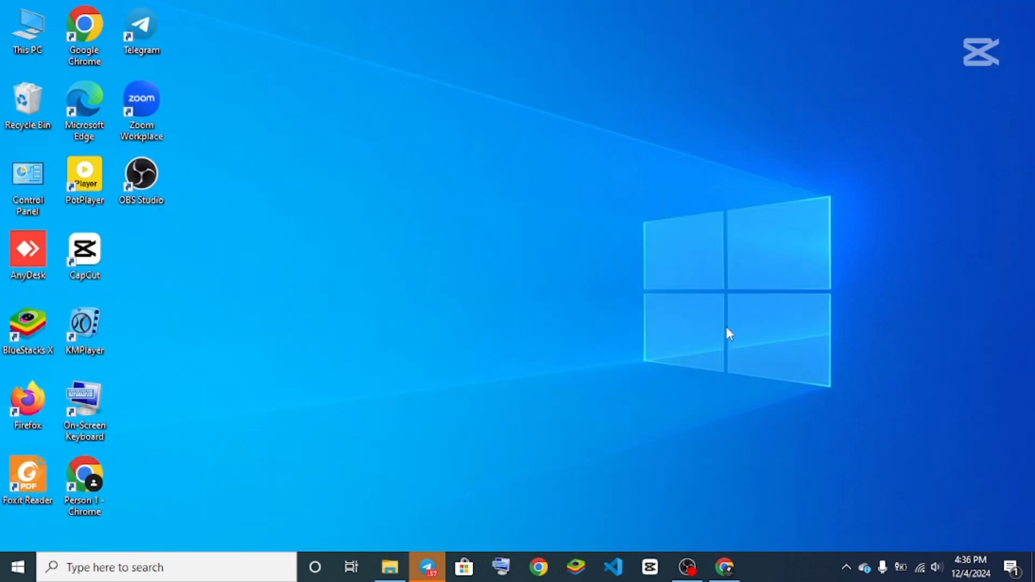
left_click(726, 567)
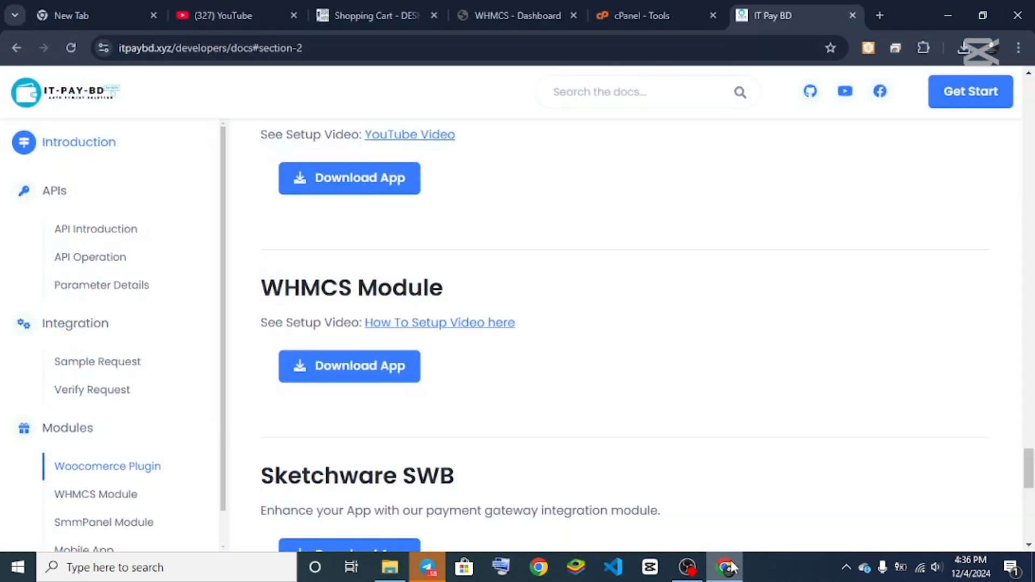
left_click(654, 4)
scroll(365, 238, "up", 6)
scroll(371, 239, "down", 5)
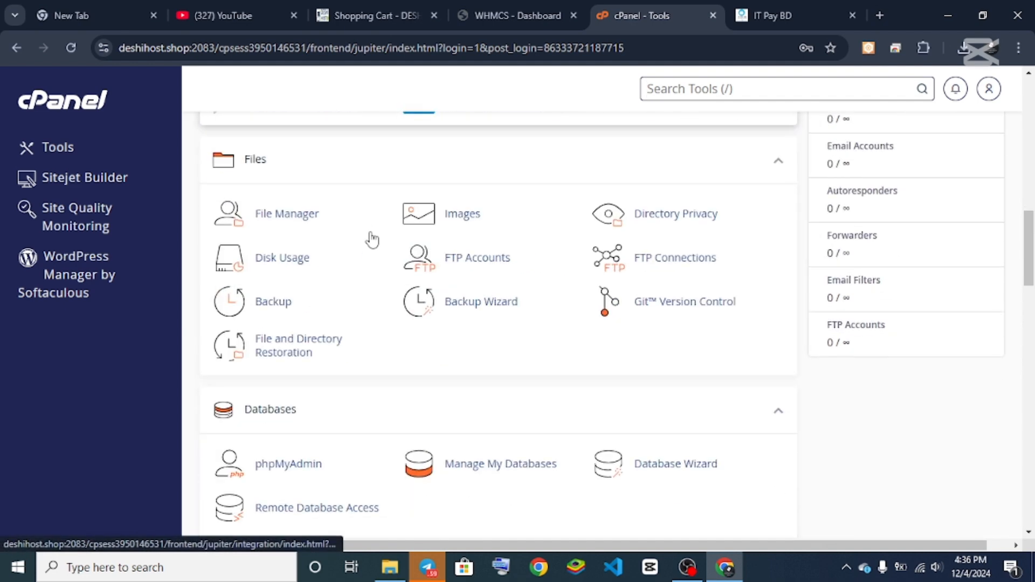
left_click(300, 215)
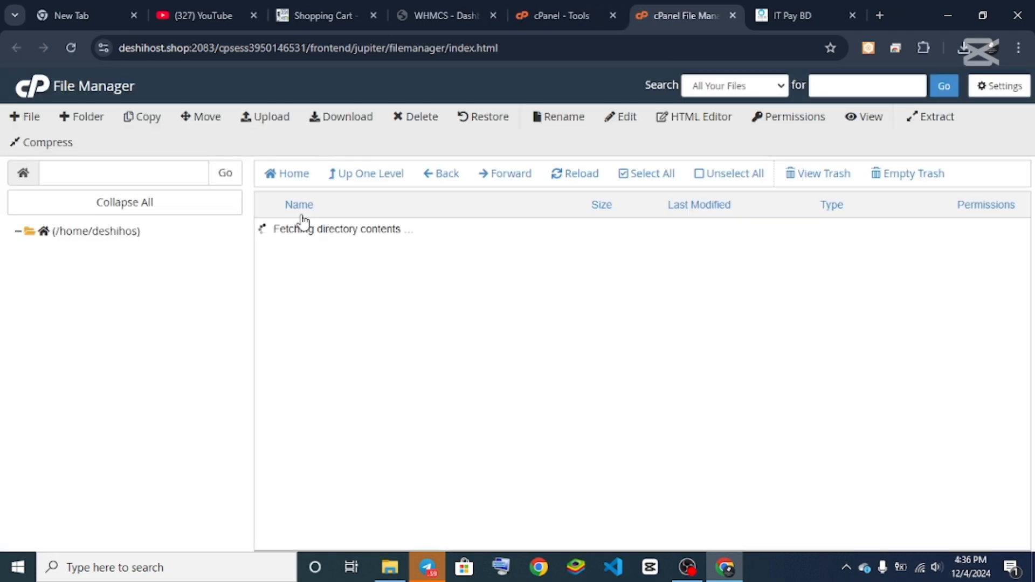
Navigate to public_html/client.deshihost.shop/modules/gateways in File Manager
double_click(375, 398)
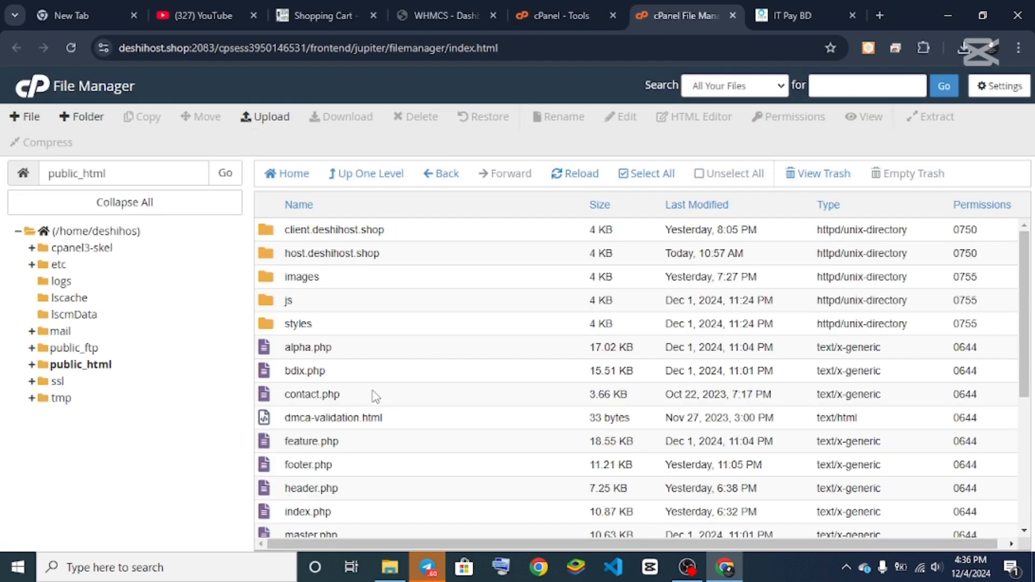
double_click(434, 235)
scroll(323, 345, "down", 2)
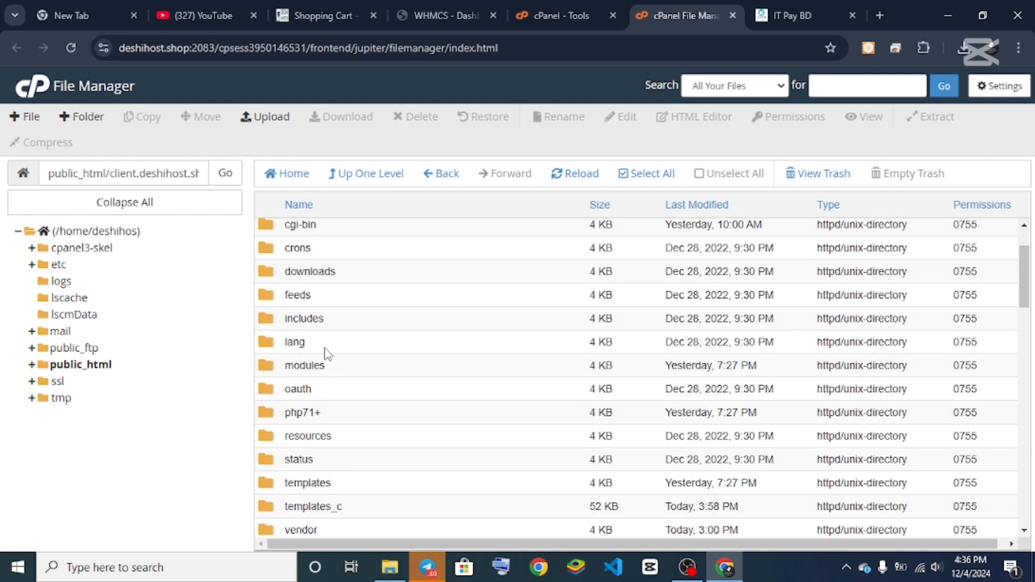
double_click(349, 371)
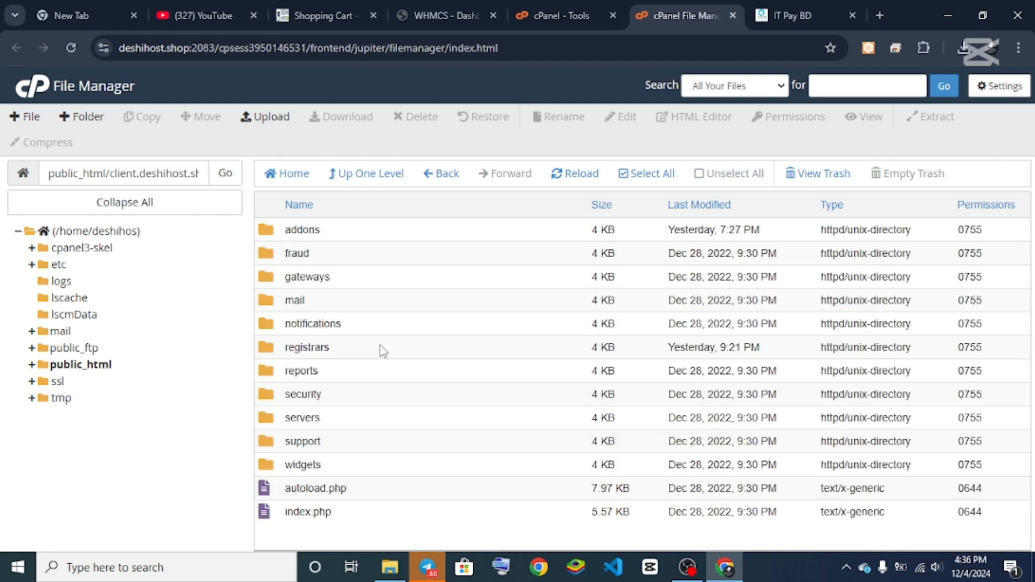
double_click(352, 282)
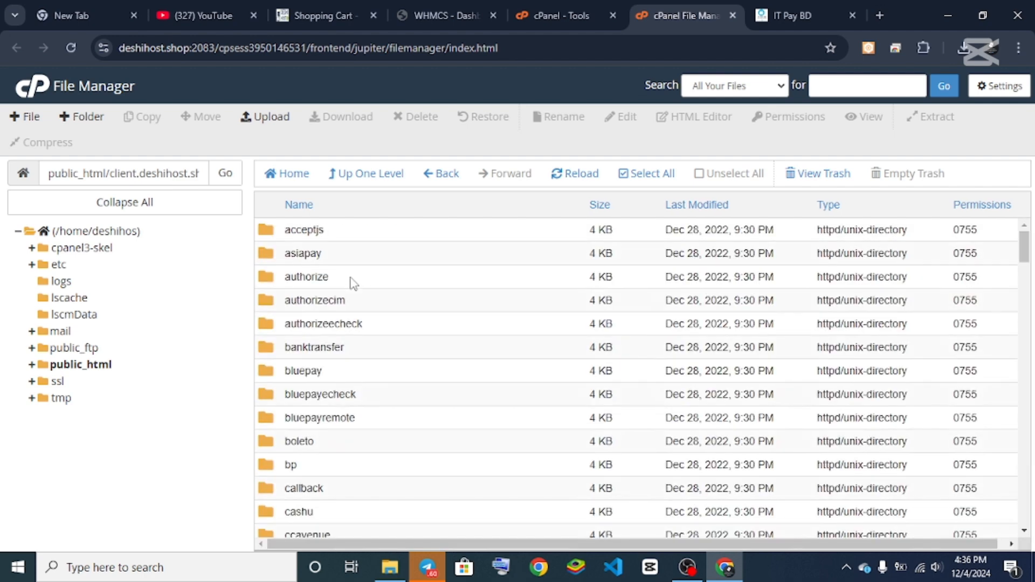
Upload itpaybd.php from the Downloads/dds folder to modules/gateways, return to that directory and look through its listing
left_click(282, 127)
left_click(517, 358)
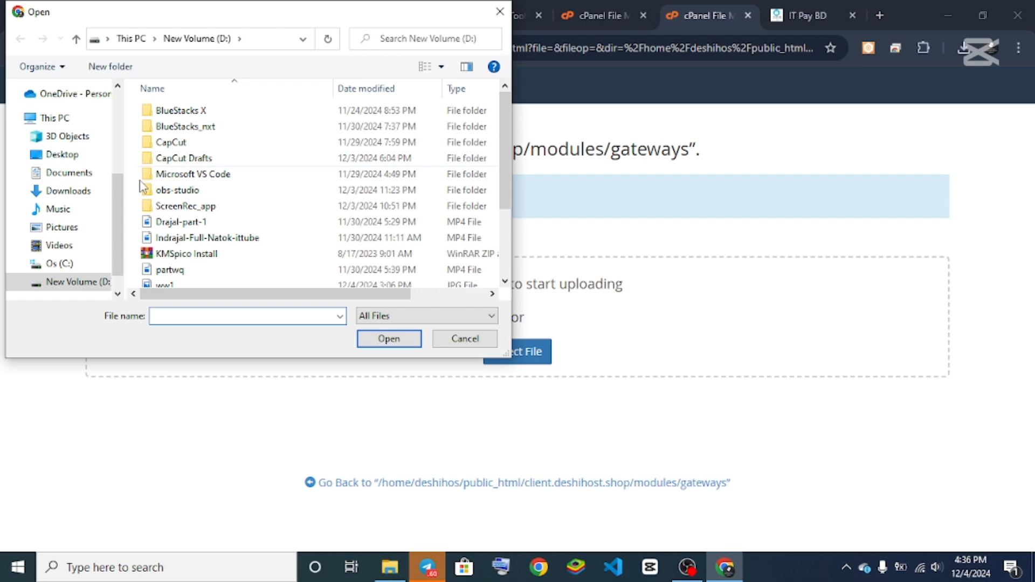
left_click(70, 190)
double_click(186, 133)
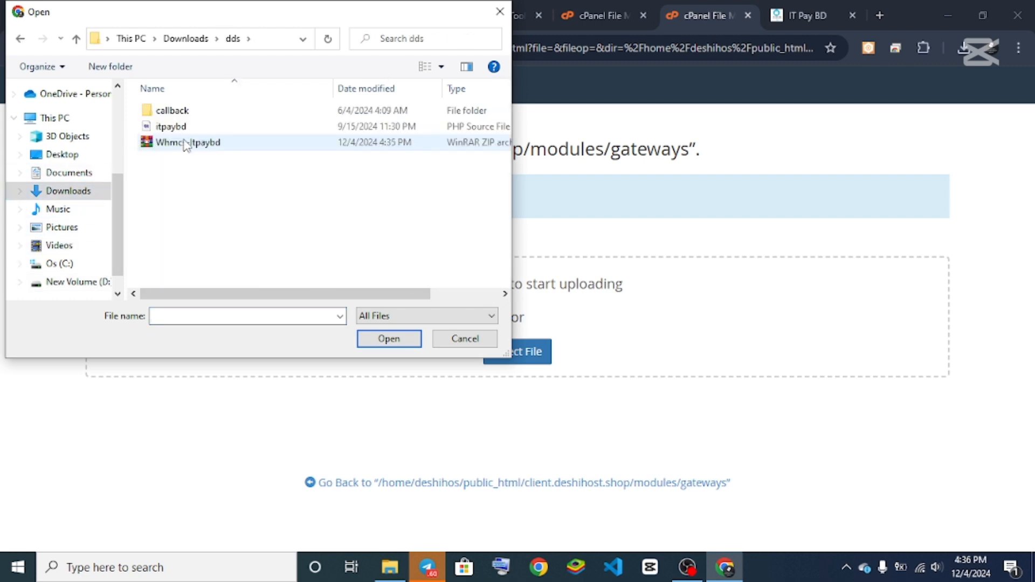
left_click(185, 129)
left_click(378, 346)
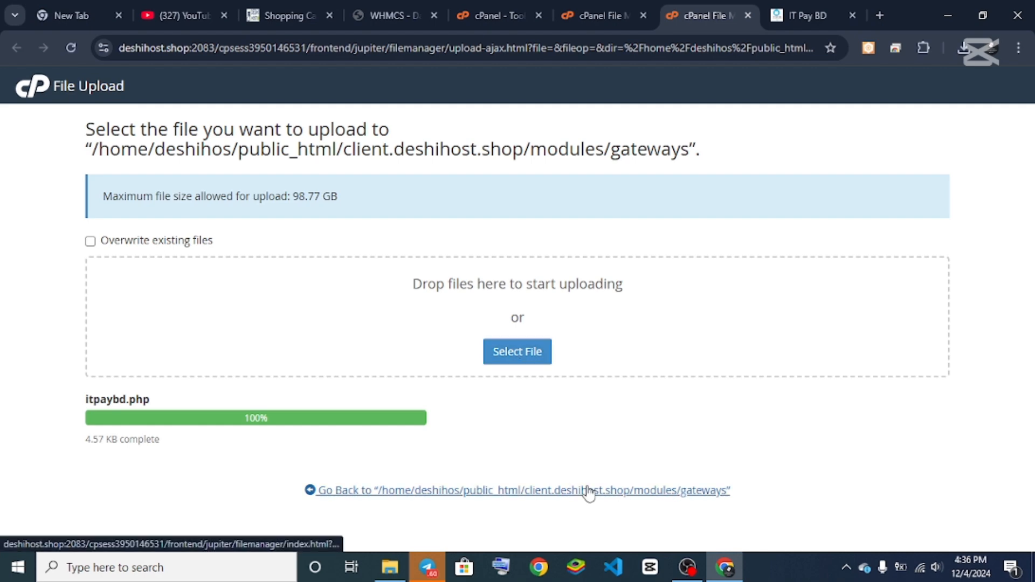
left_click(588, 490)
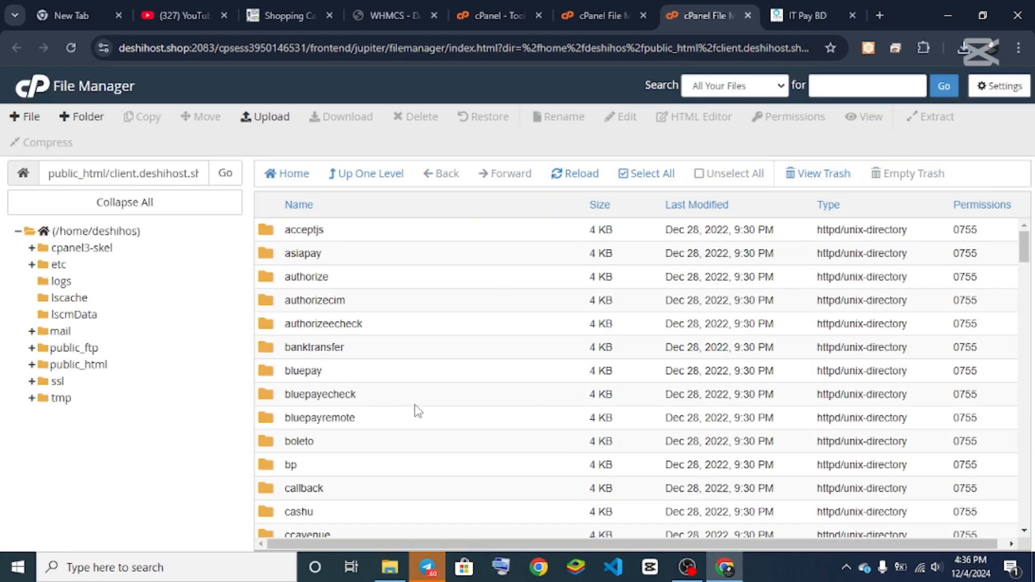
scroll(418, 411, "down", 15)
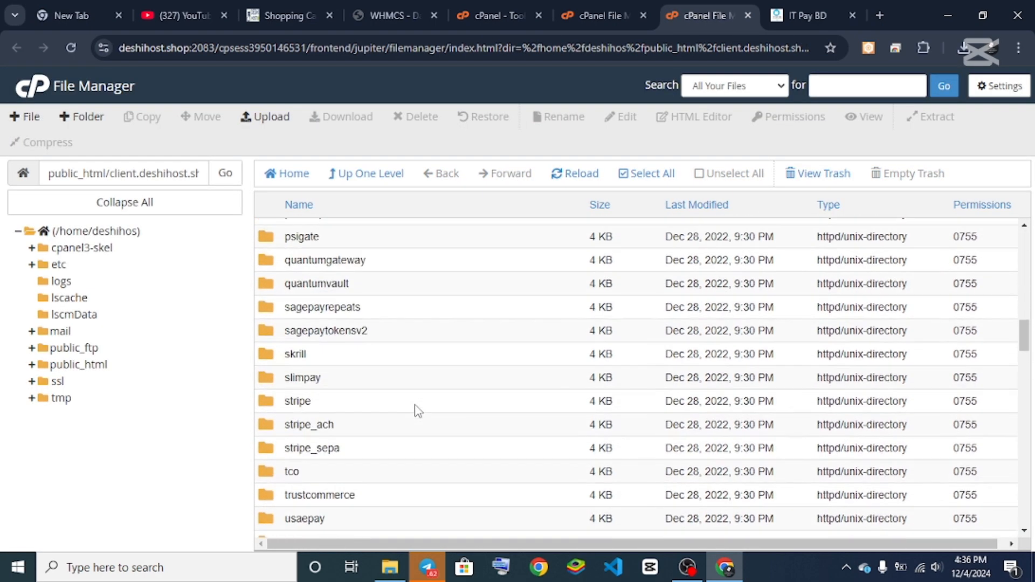
Look through the modules/gateways listing for the uploaded itpaybd.php file
scroll(418, 411, "down", 7)
scroll(417, 411, "up", 3)
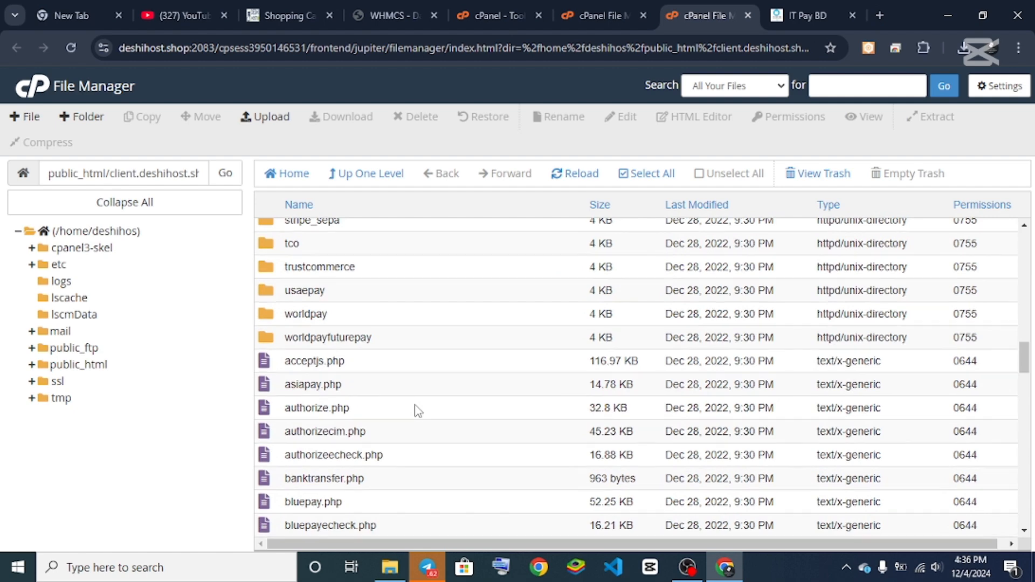
scroll(418, 411, "down", 10)
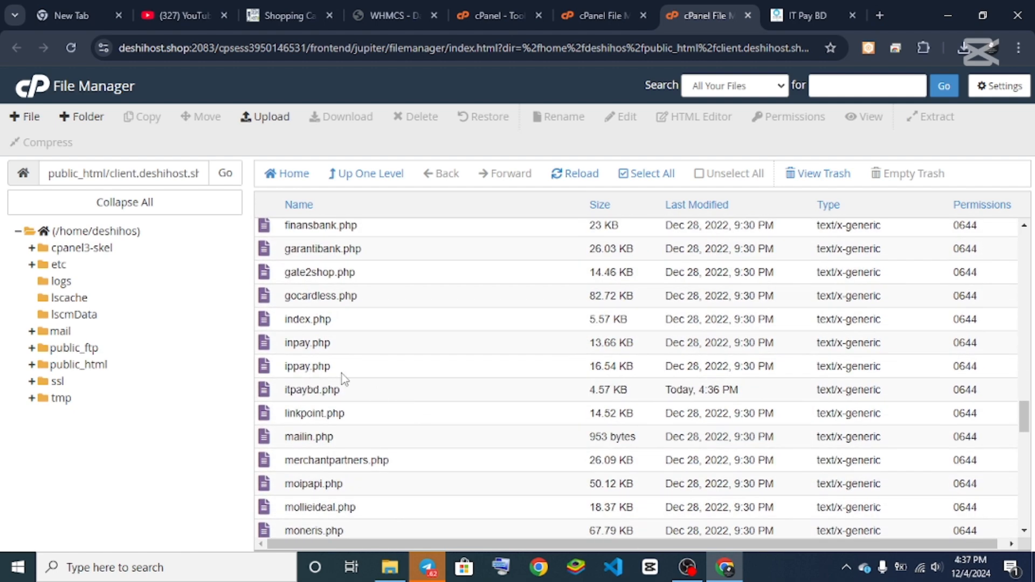
scroll(371, 378, "up", 15)
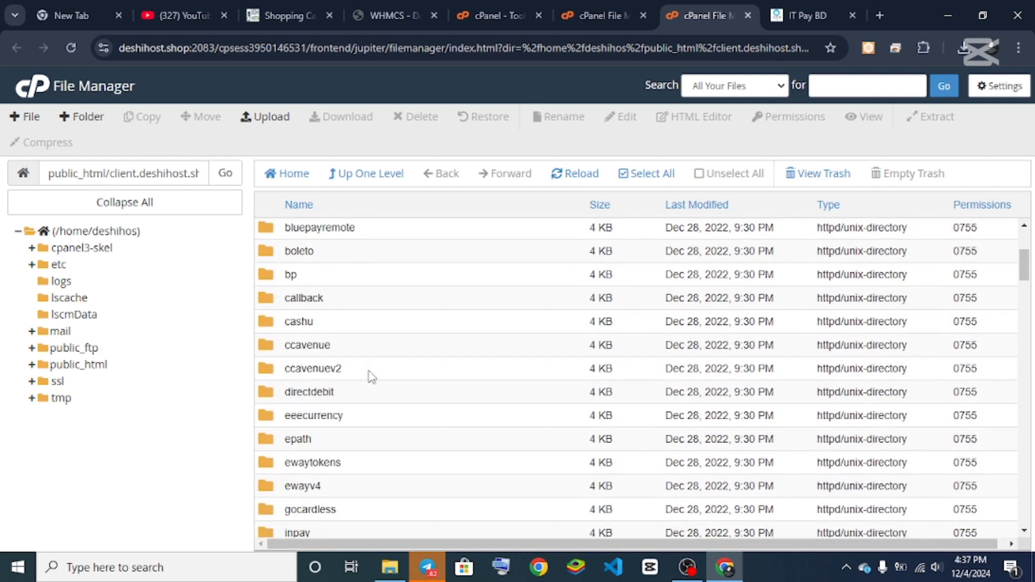
scroll(372, 379, "up", 1)
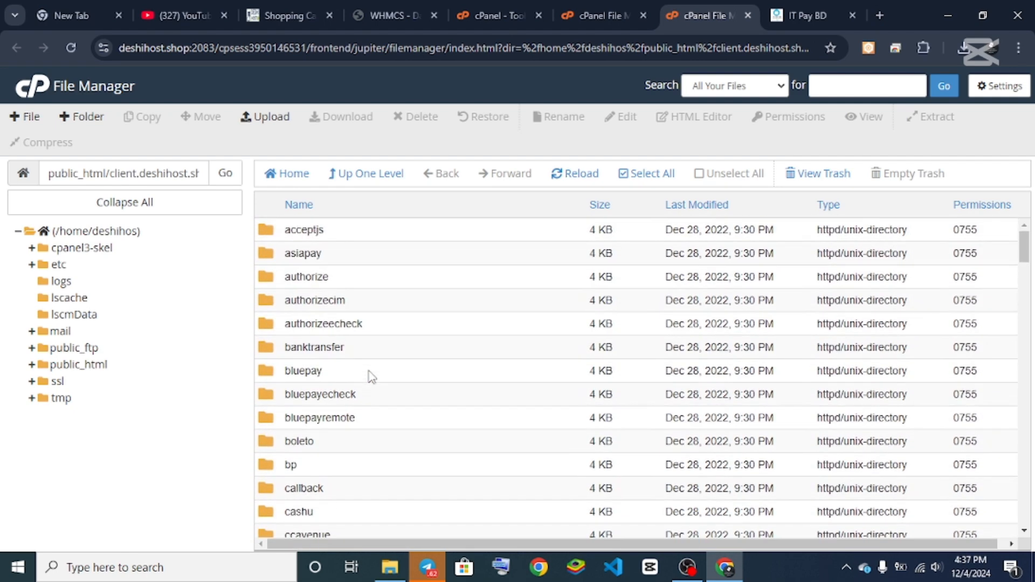
Open the client.deshihost.shop folder inside public_html and look through its contents
left_click(77, 367)
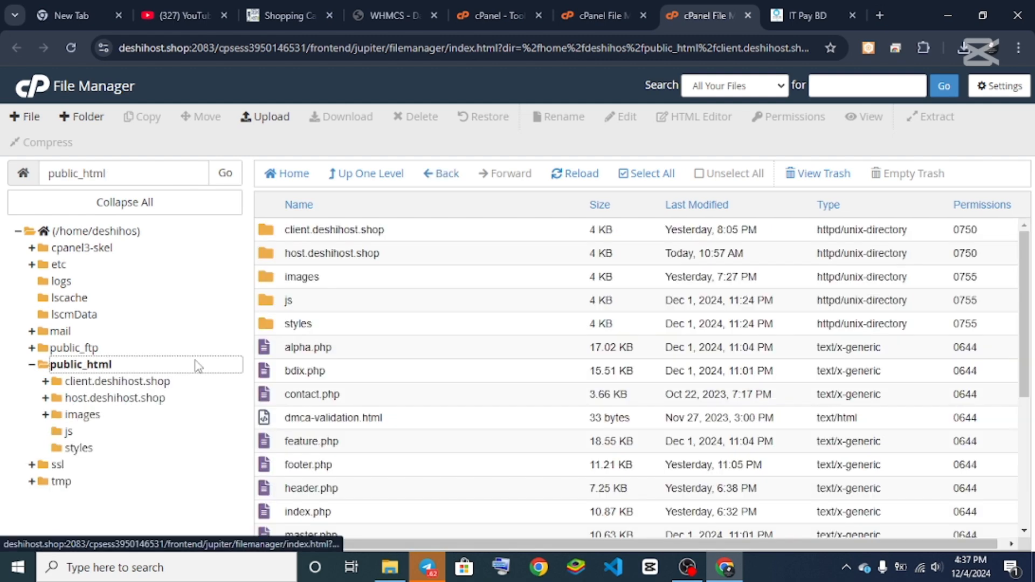
double_click(416, 236)
scroll(404, 264, "down", 1)
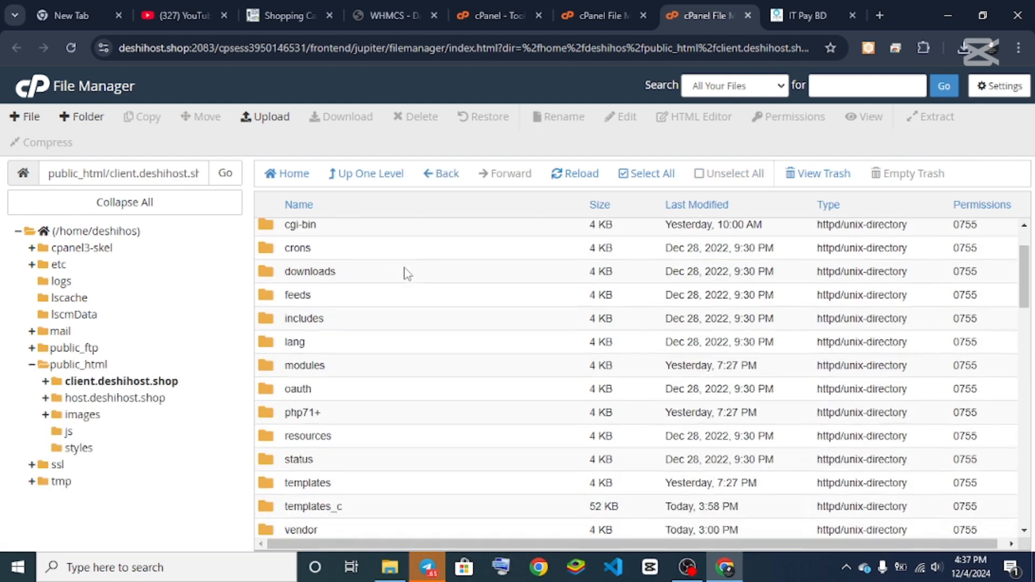
scroll(407, 278, "up", 1)
scroll(408, 280, "down", 1)
scroll(411, 286, "down", 4)
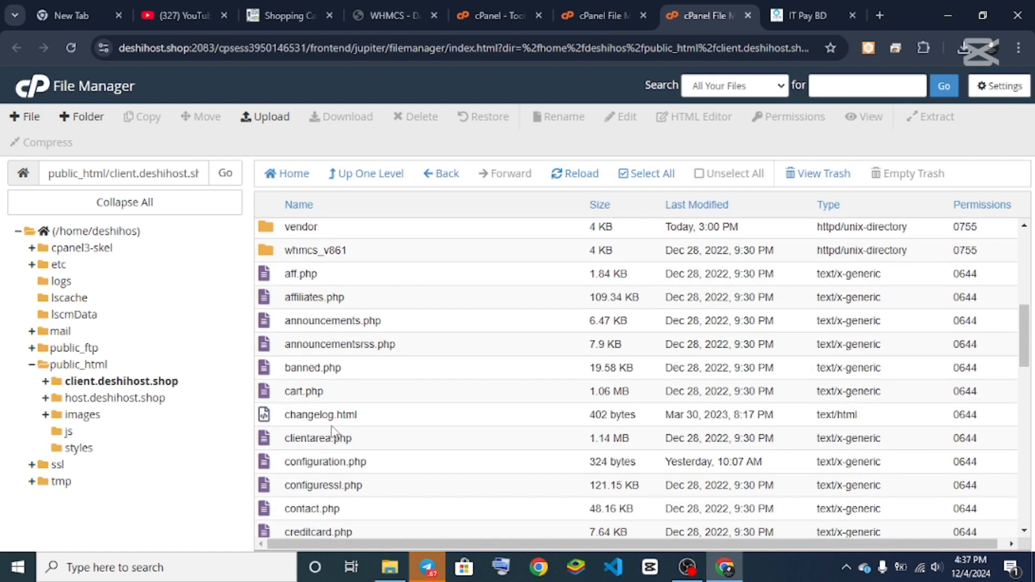
scroll(392, 361, "down", 5)
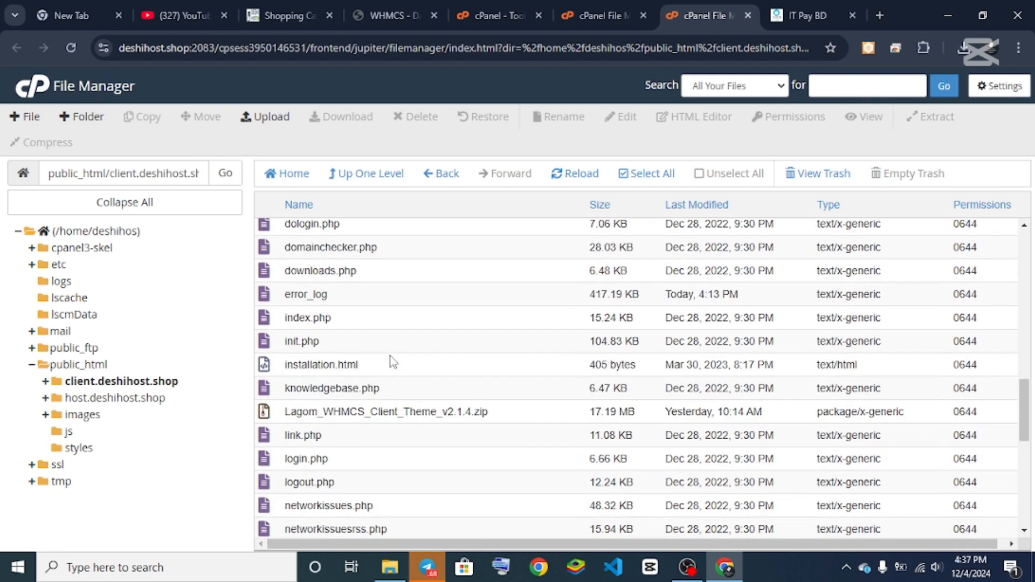
scroll(392, 361, "up", 6)
scroll(393, 361, "up", 4)
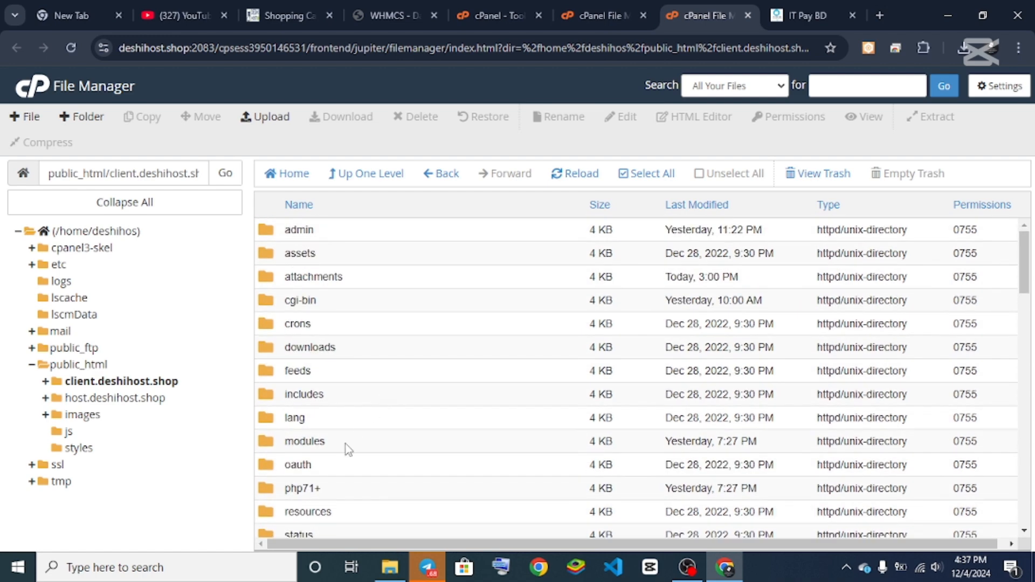
Open the modules/gateways/callback folder within client.deshihost.shop
double_click(345, 445)
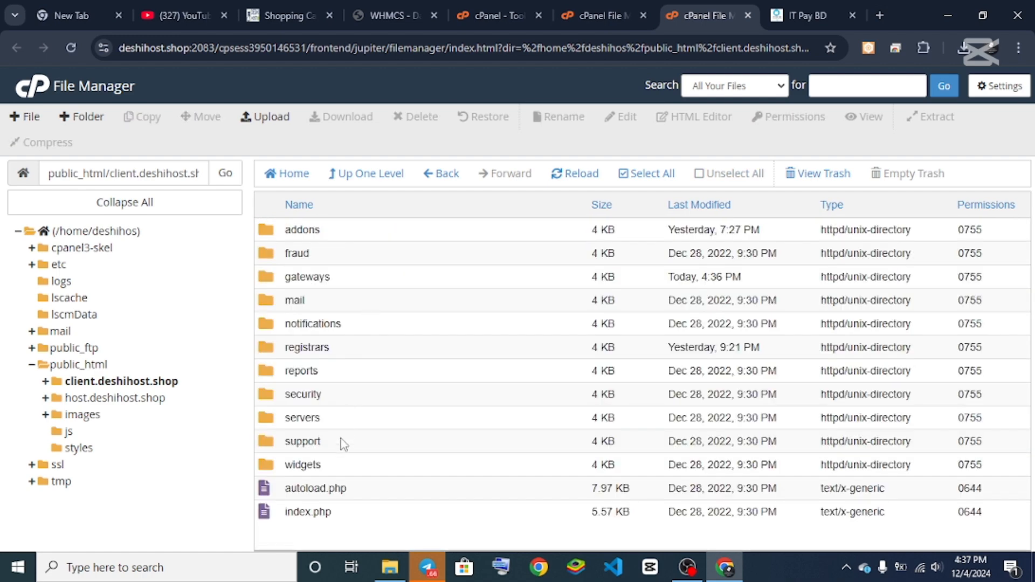
double_click(354, 277)
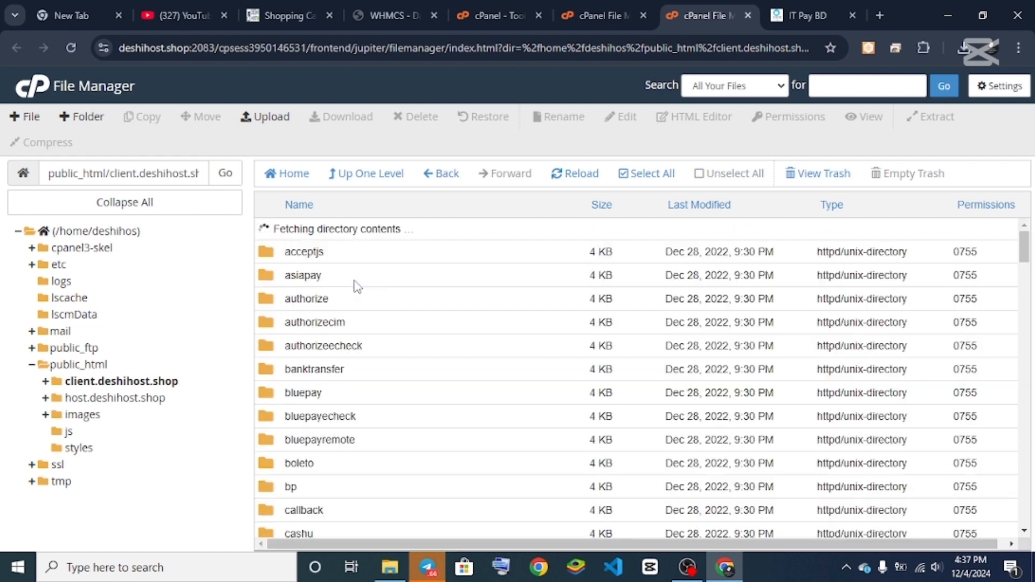
scroll(357, 286, "down", 1)
double_click(356, 415)
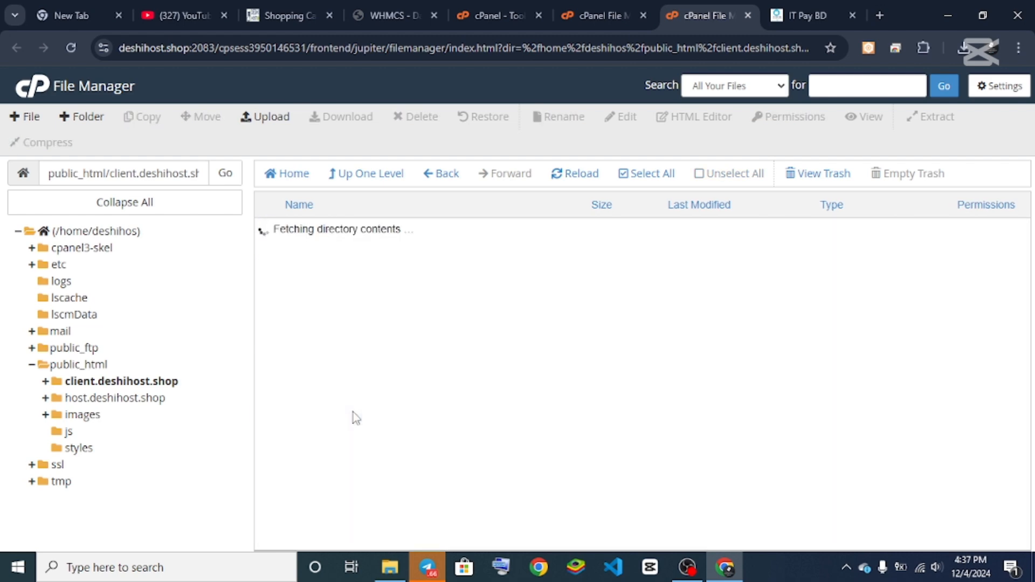
Upload itpaybd.php from the Downloads/dds/callback folder to modules/gateways/callback and return to that directory
left_click(268, 116)
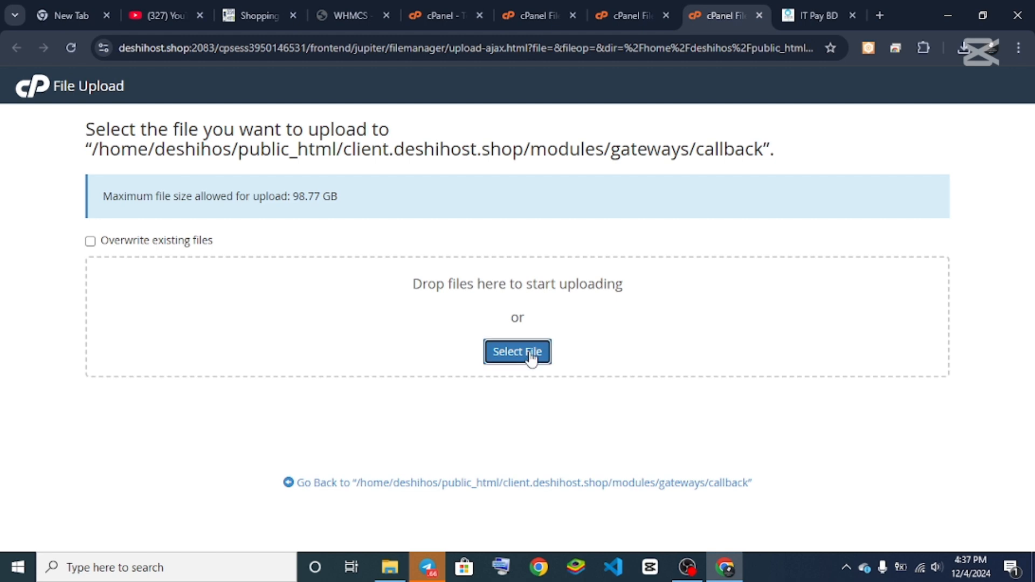
left_click(531, 356)
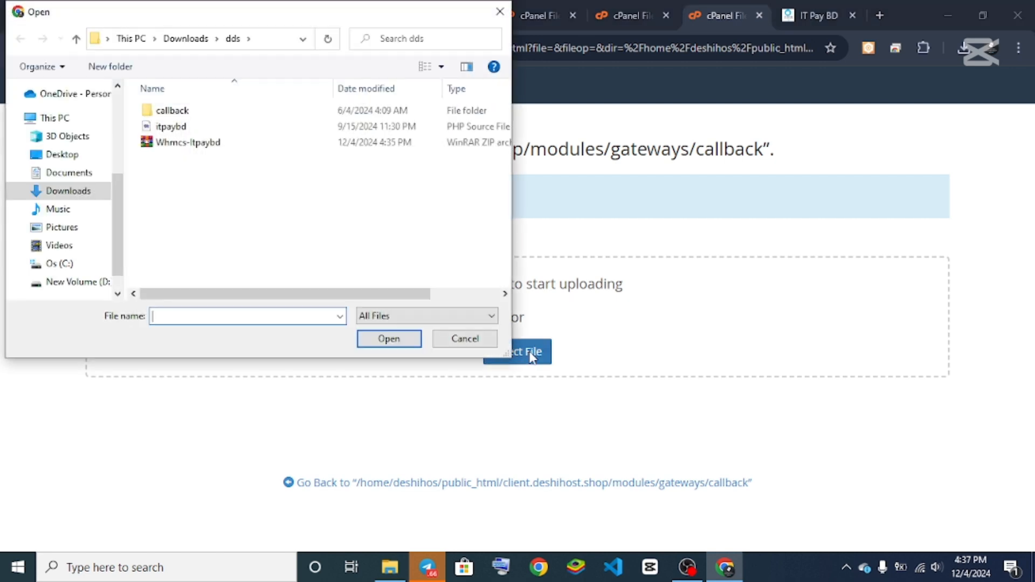
double_click(185, 108)
left_click(210, 114)
left_click(390, 338)
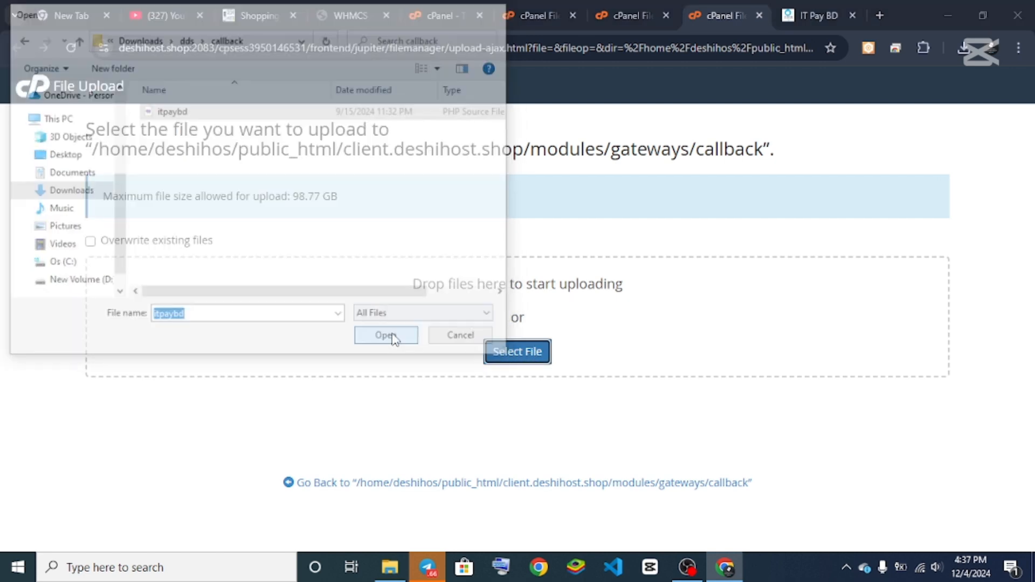
left_click(513, 491)
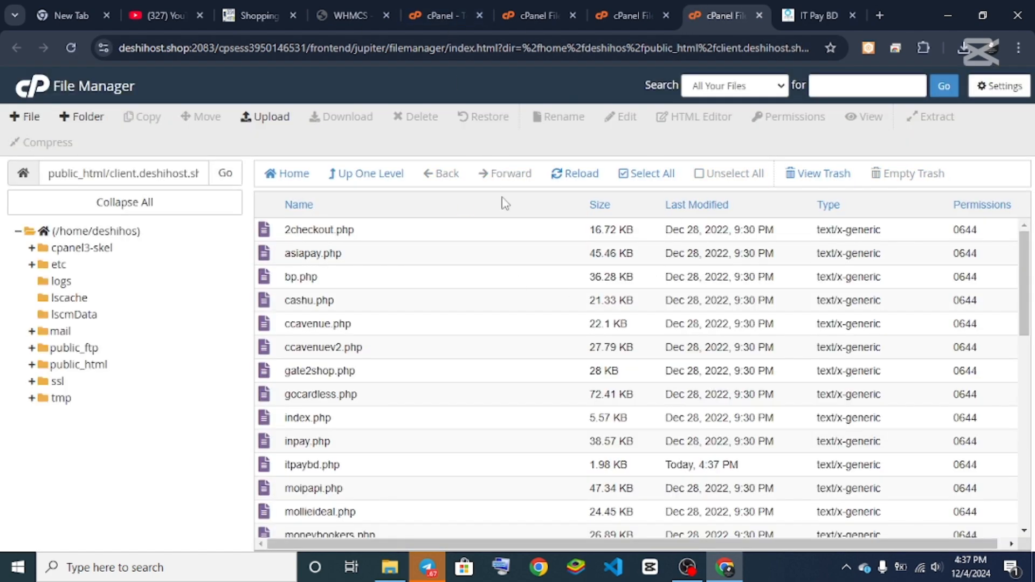
Close the extra File Manager pages and switch to the WHMCS admin dashboard
left_click(654, 7)
left_click(758, 17)
left_click(666, 15)
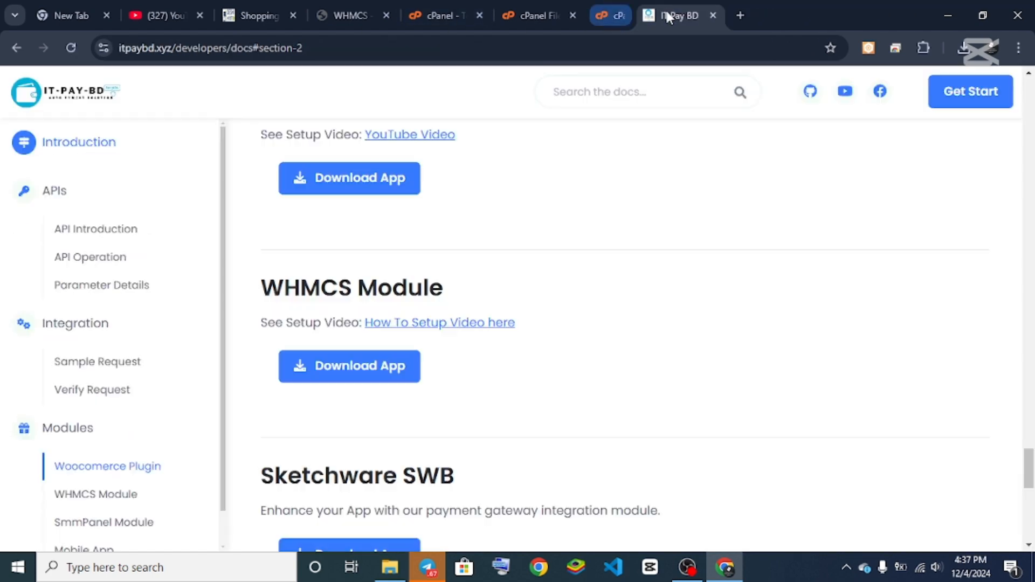
left_click(536, 7)
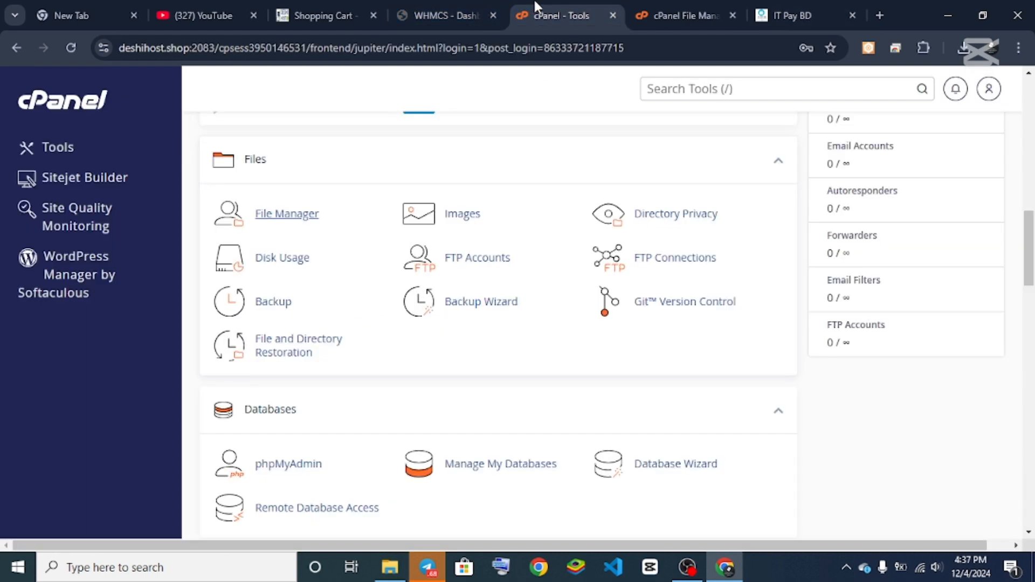
left_click(448, 15)
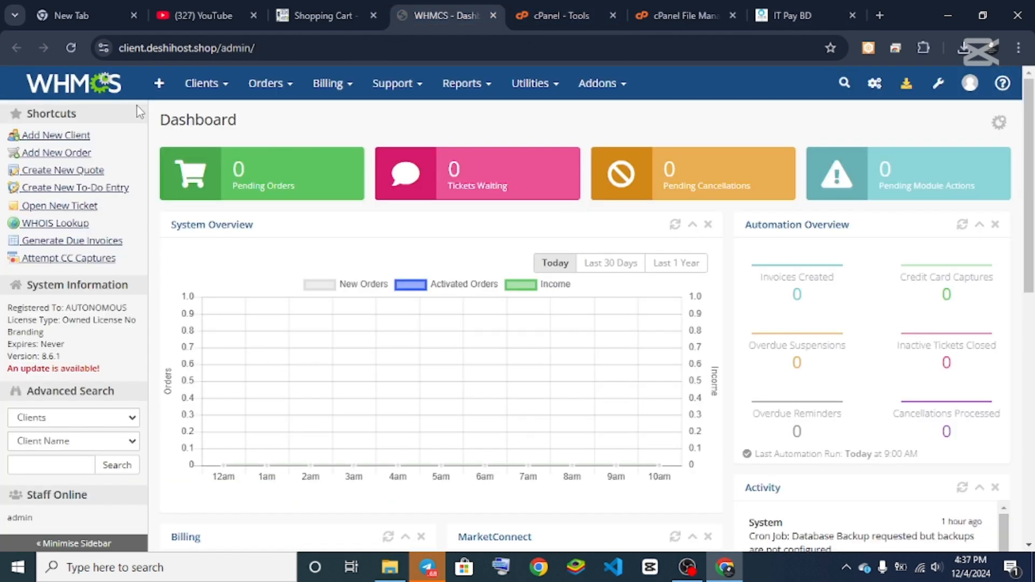
left_click(359, 6)
left_click(443, 8)
Open the Payment Gateways configuration from the WHMCS System Settings
left_click(939, 84)
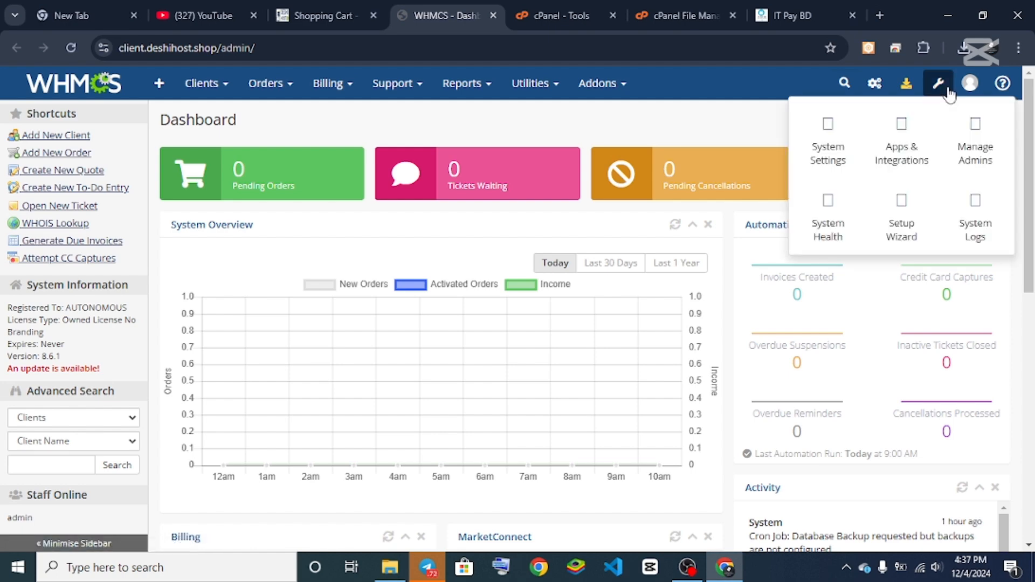
left_click(939, 84)
left_click(938, 84)
left_click(825, 127)
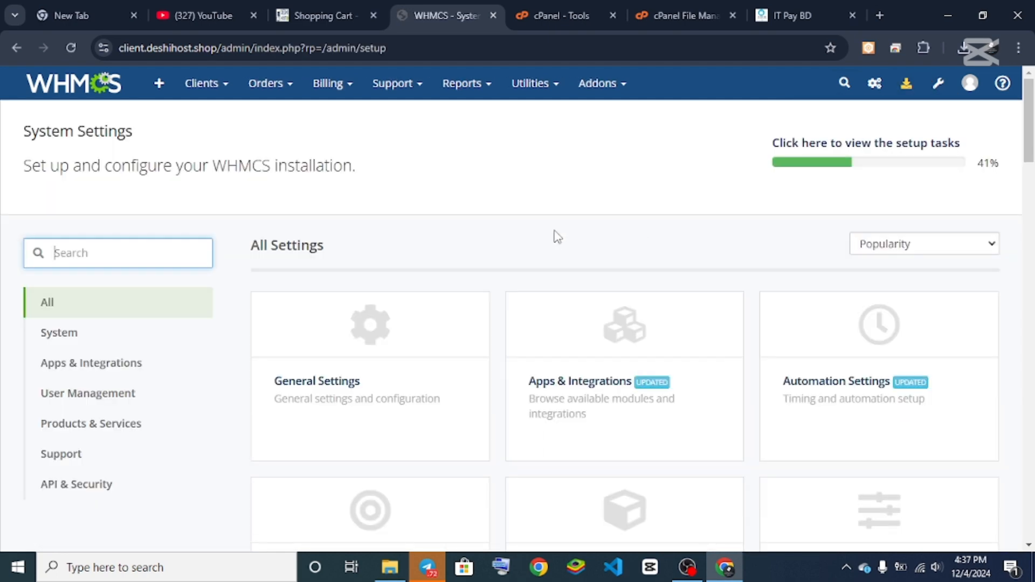
scroll(558, 237, "down", 10)
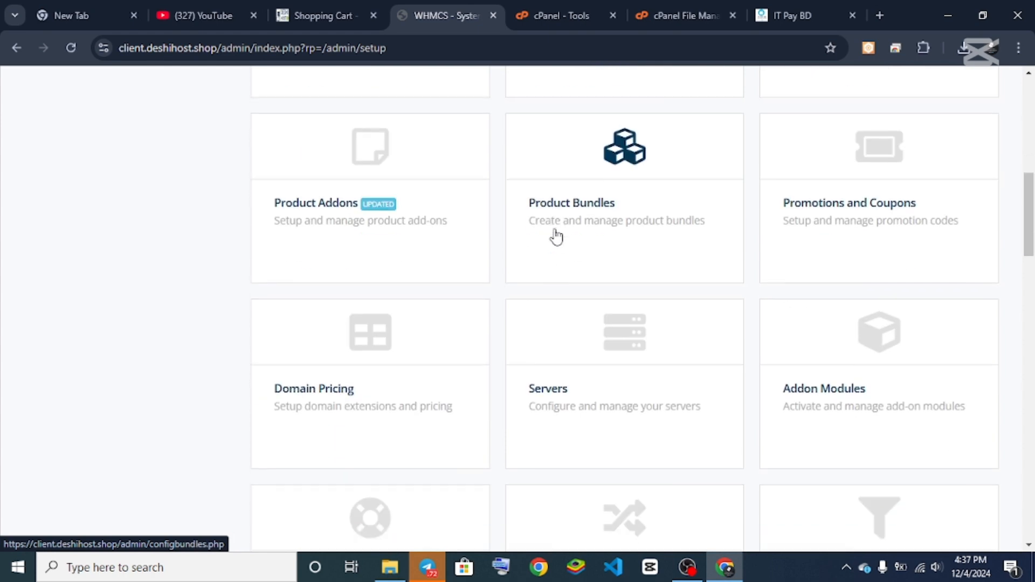
scroll(558, 237, "down", 15)
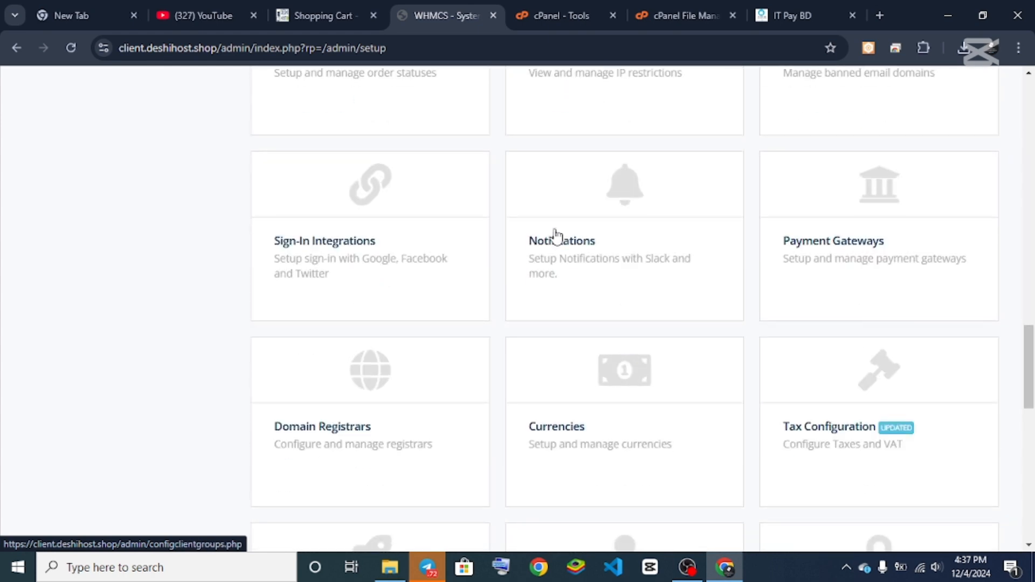
left_click(911, 223)
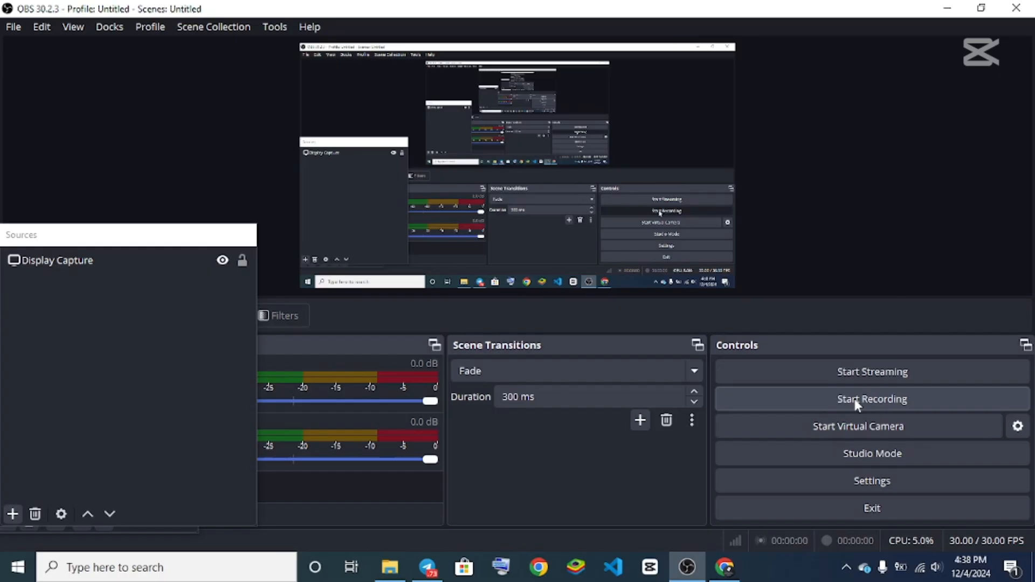
left_click(860, 401)
left_click(949, 8)
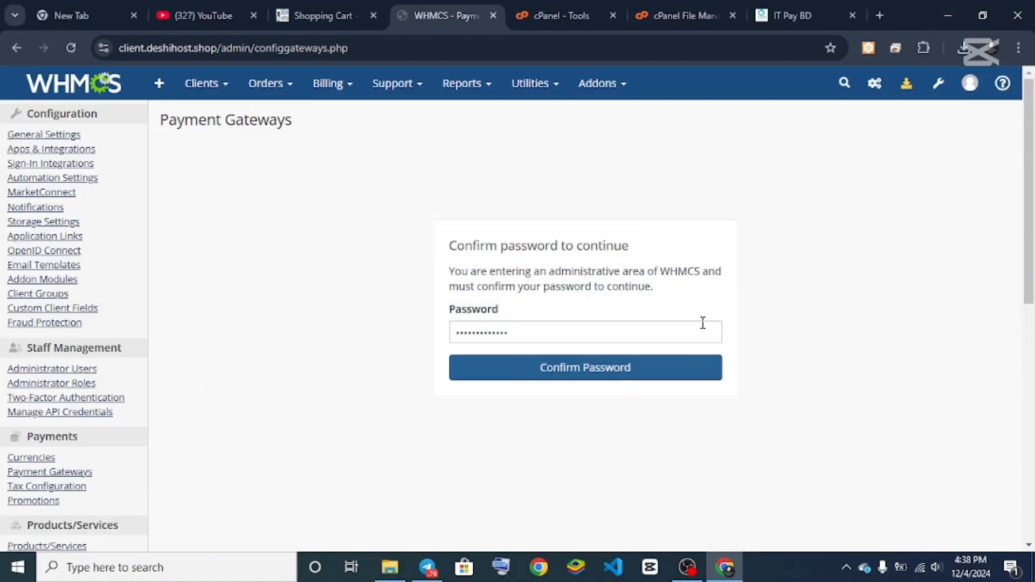
Confirm the admin password for Payment Gateways and go to the payment apps in Apps & Integrations
left_click(593, 372)
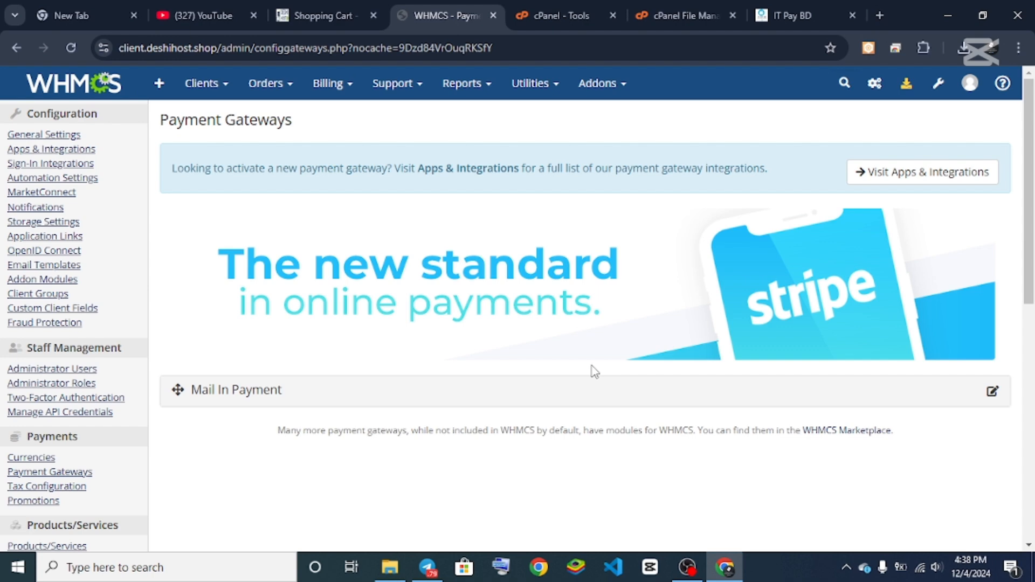
scroll(592, 368, "down", 5)
scroll(593, 368, "up", 5)
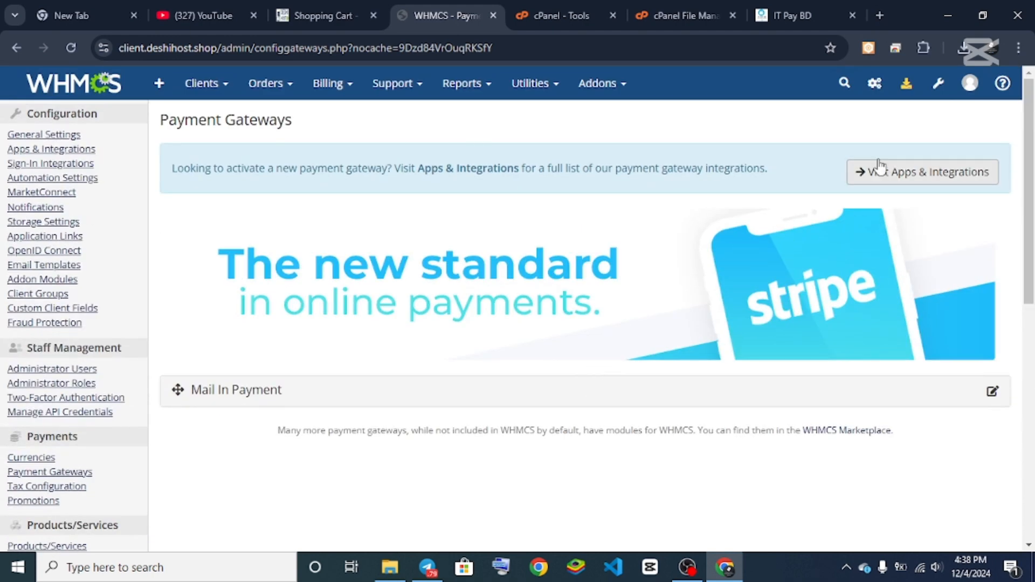
left_click(882, 174)
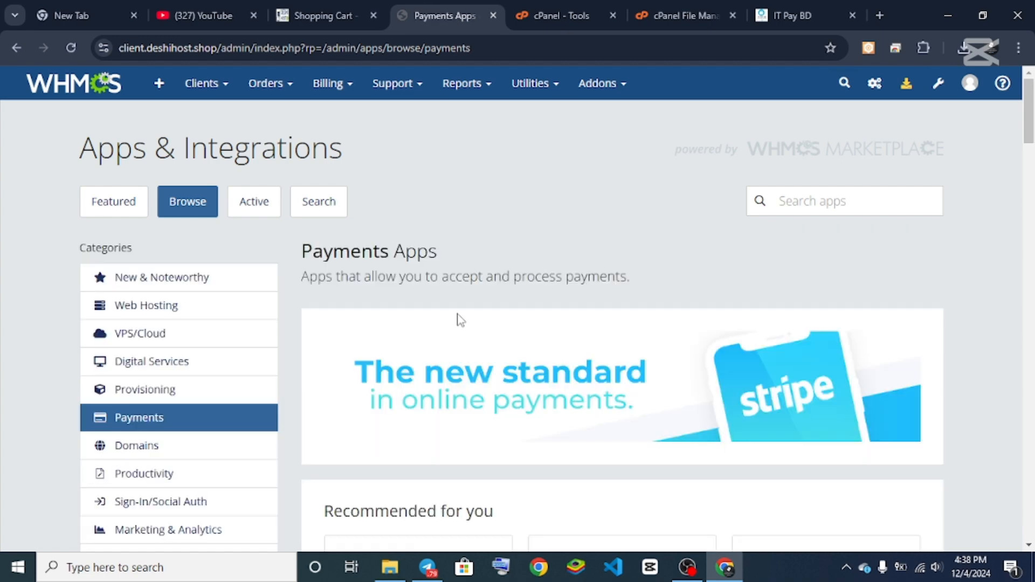
Find Itpaybd among the additional payment apps and activate it as a payment gateway
scroll(459, 320, "down", 6)
scroll(460, 320, "down", 10)
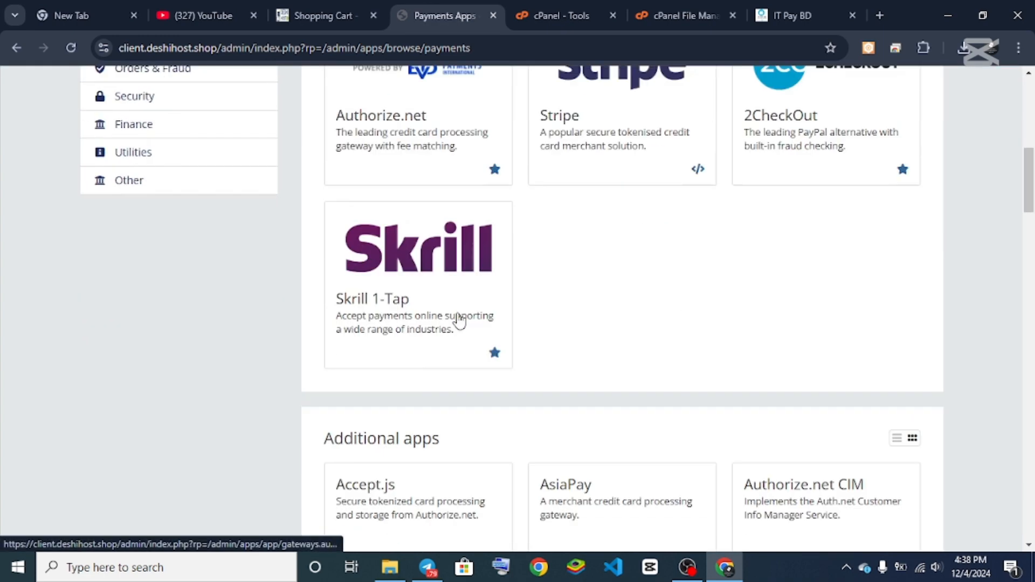
scroll(460, 320, "down", 7)
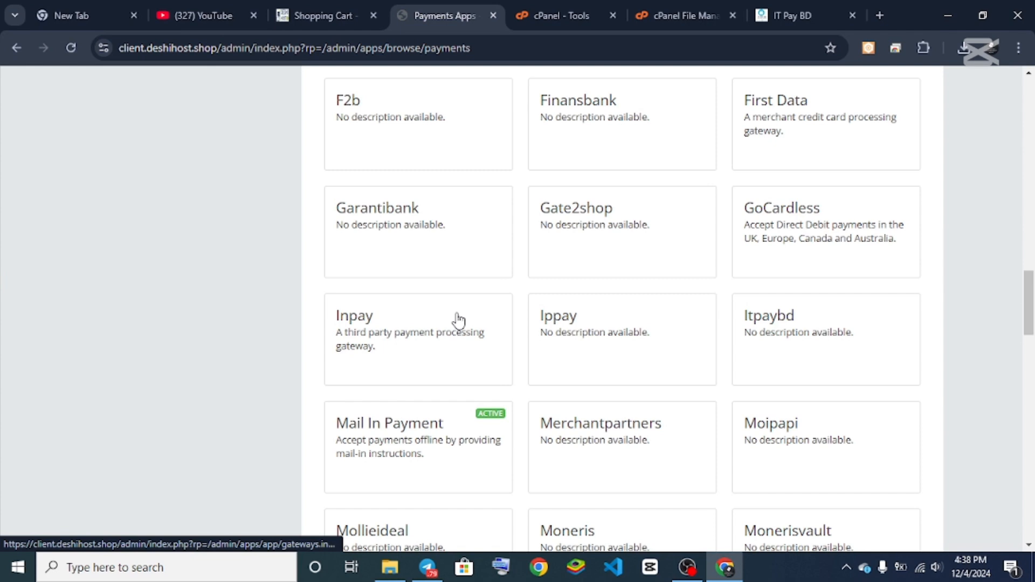
left_click(808, 347)
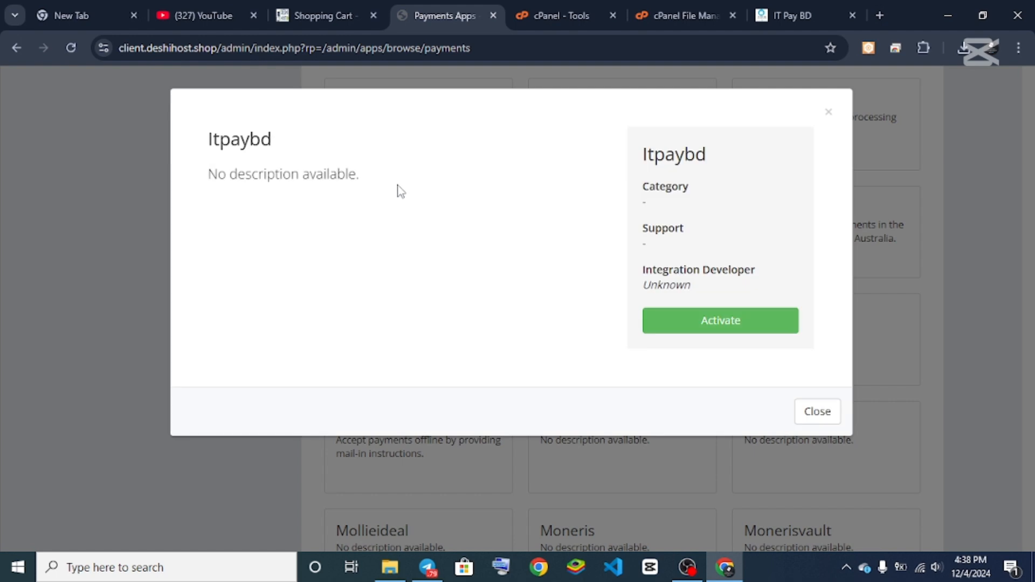
left_click(761, 319)
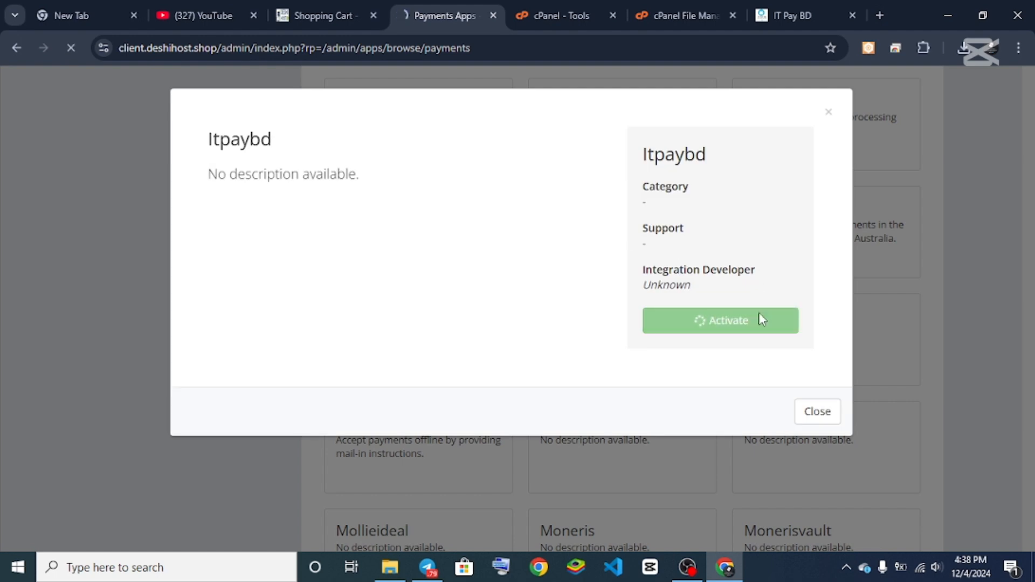
scroll(762, 319, "up", 1)
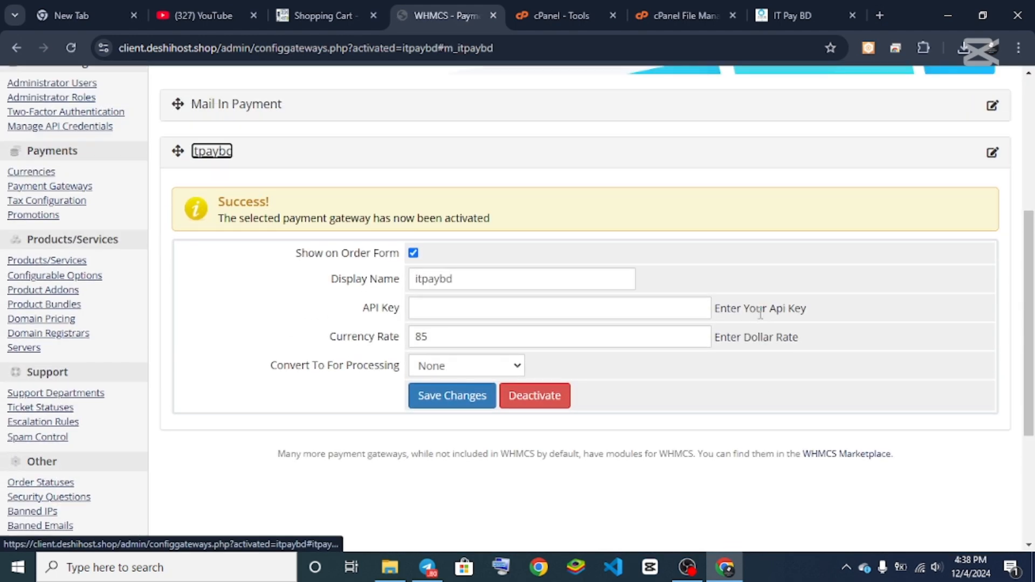
Switch from the WHMCS gateway settings to the IT Pay BD site and load its home page, itpaybd.xyz
left_click(438, 308)
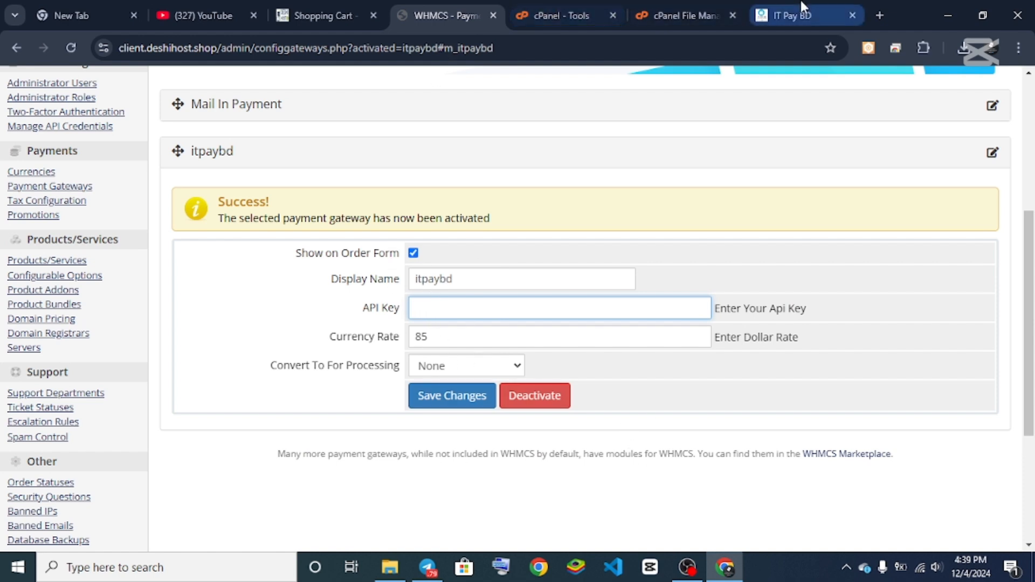
left_click(805, 15)
scroll(160, 101, "up", 4)
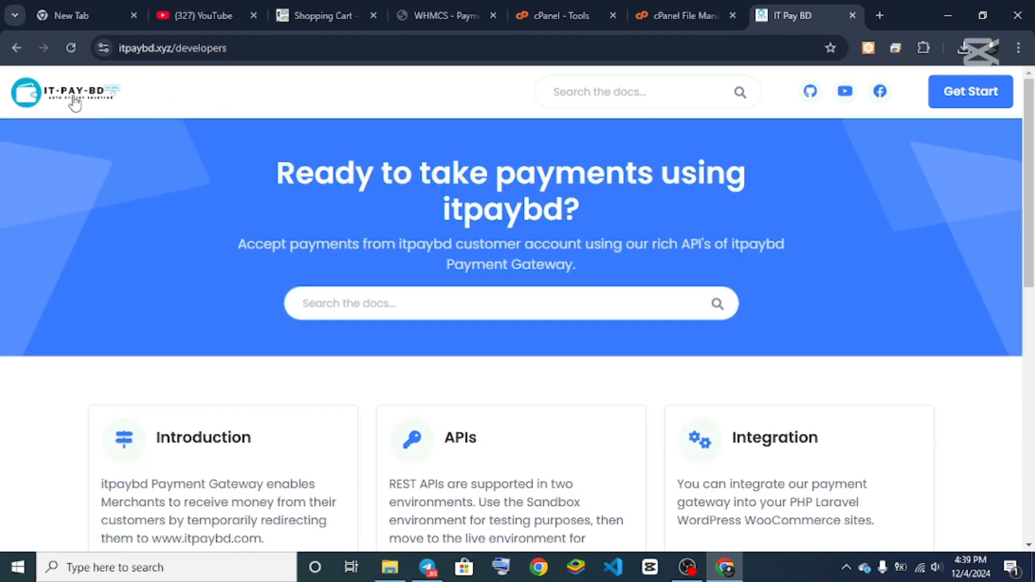
left_click_drag(338, 48, 161, 50)
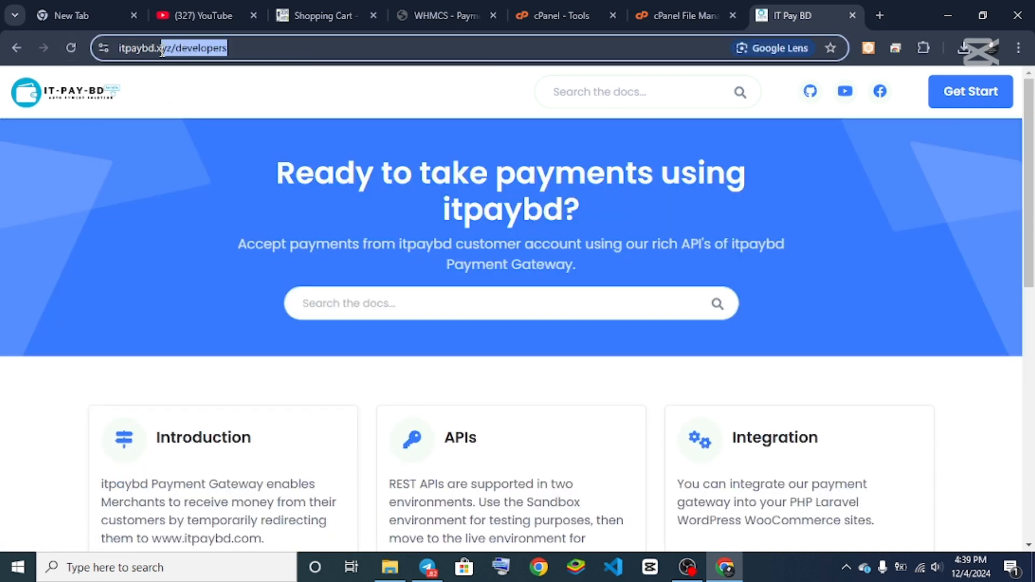
key("BackSpace")
key("Return")
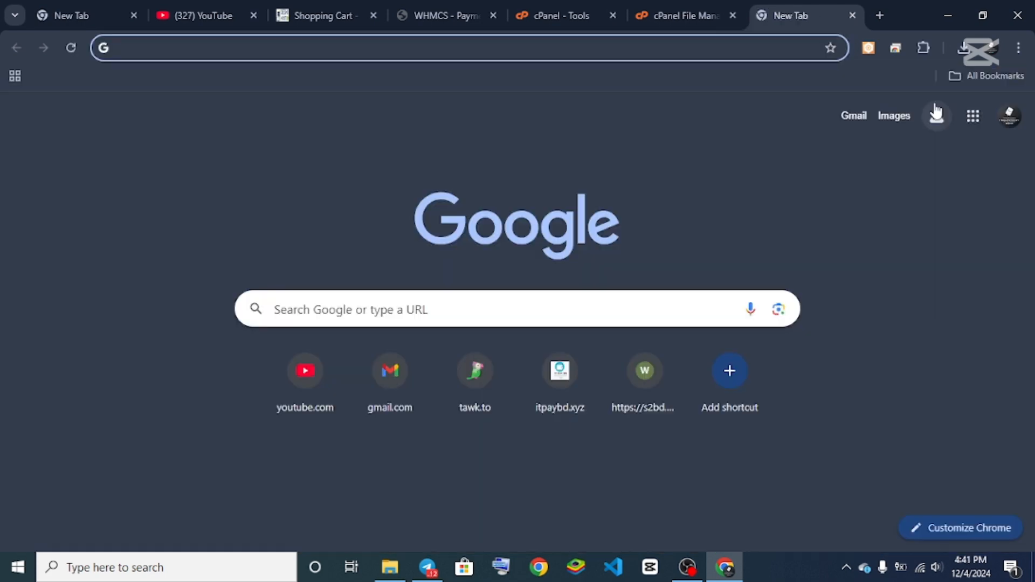
type("itpaybd.xyz")
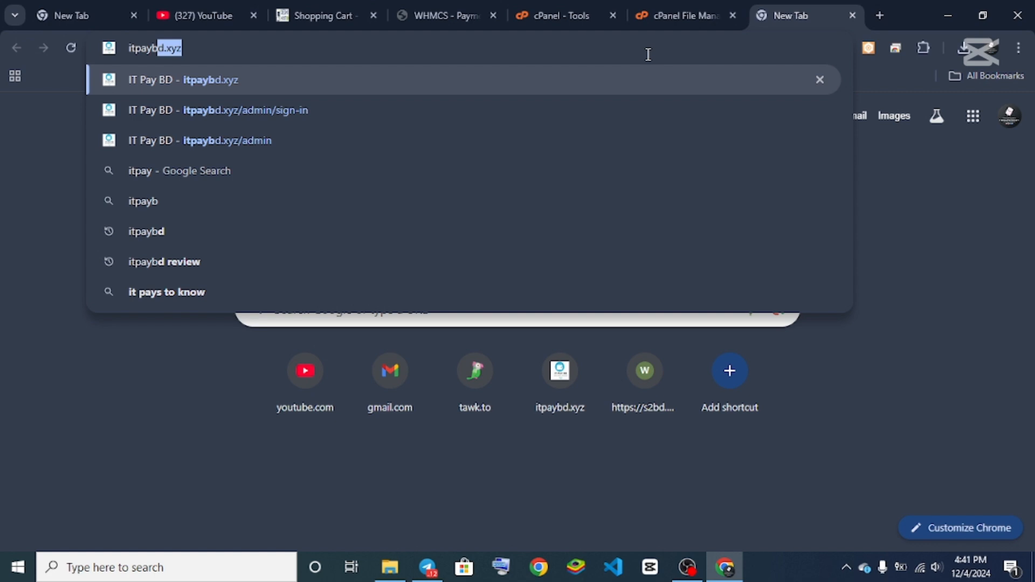
key("Return")
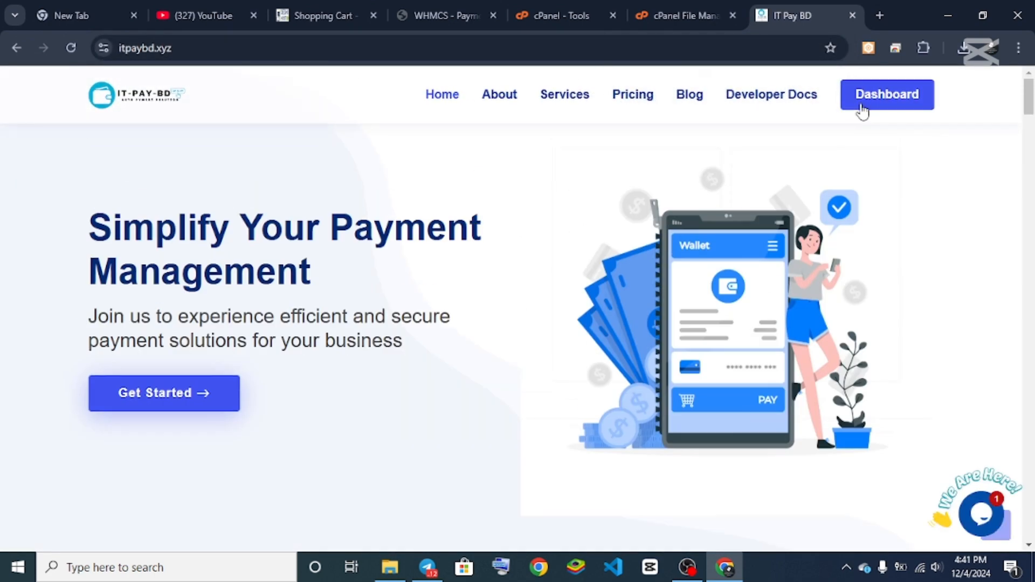
Open the Brands settings in the IT Pay BD user dashboard and copy the Test-Website brand key
left_click(863, 108)
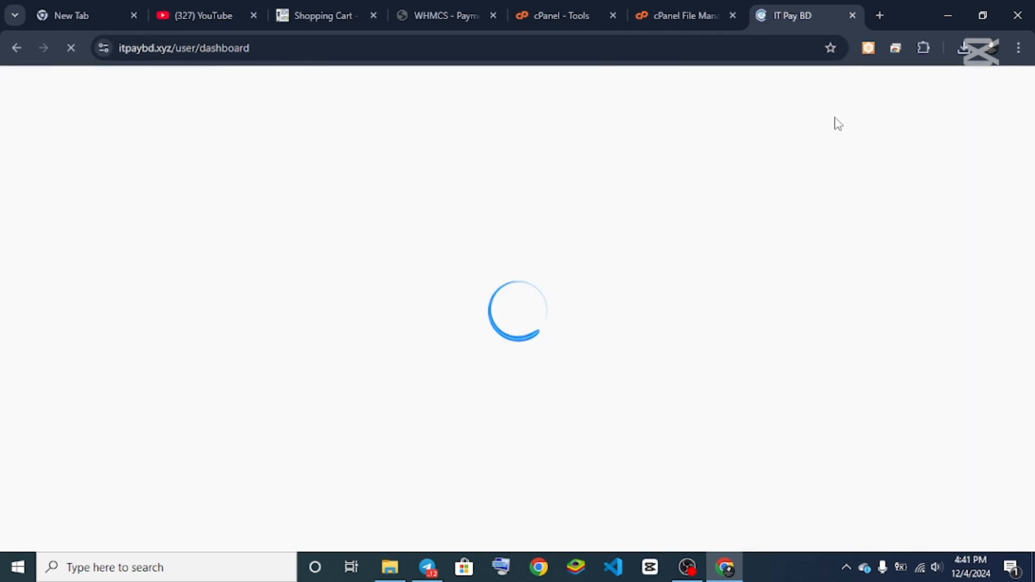
scroll(148, 316, "down", 3)
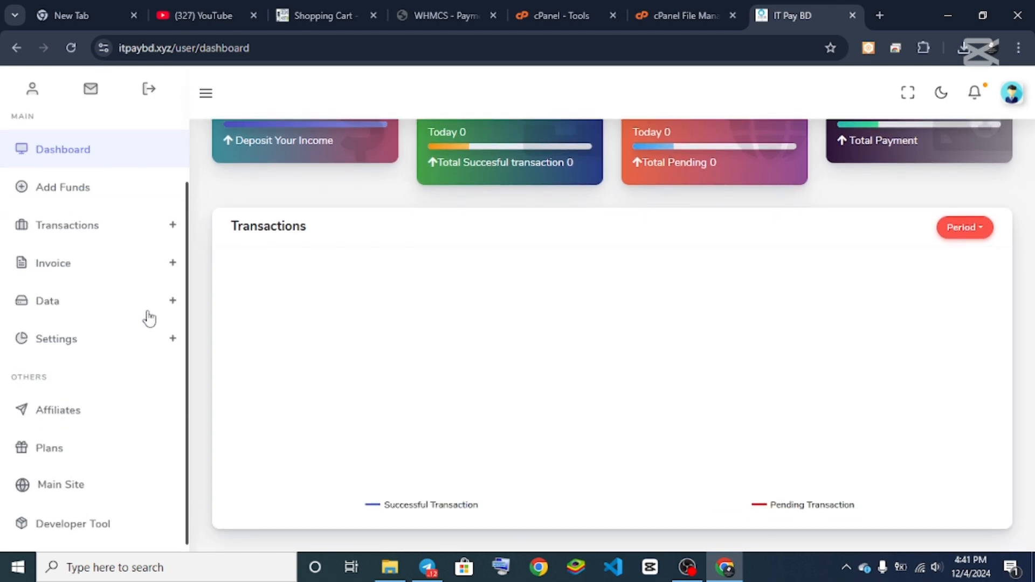
left_click(85, 346)
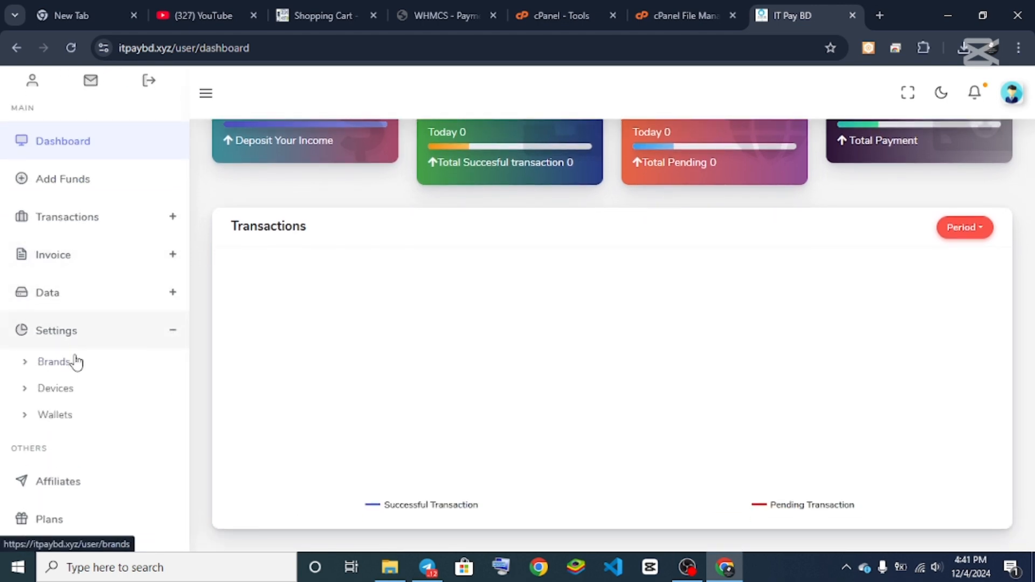
left_click(82, 362)
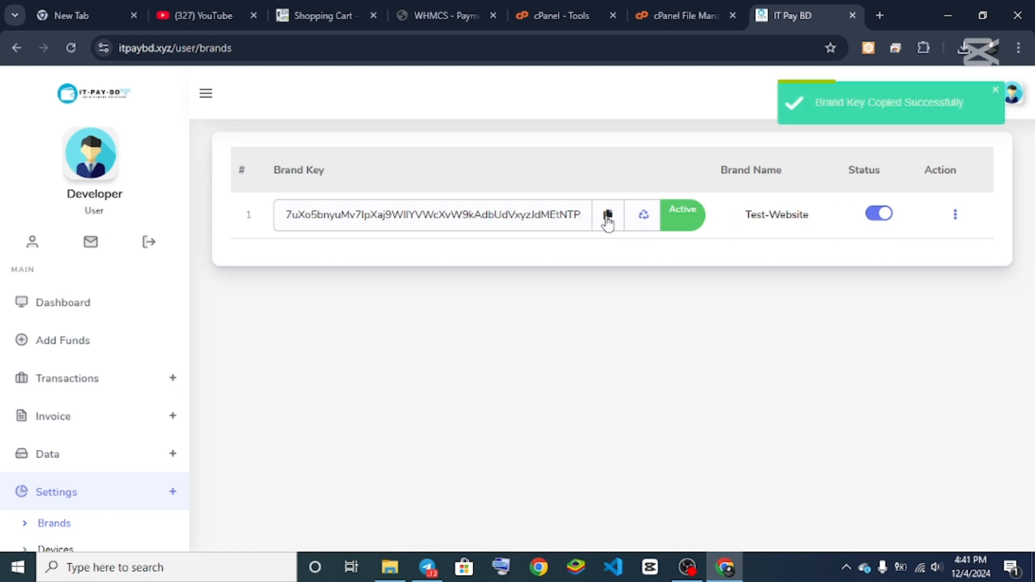
Return to the WHMCS payment gateway settings and paste the copied brand key as itpaybd's API key
left_click(433, 10)
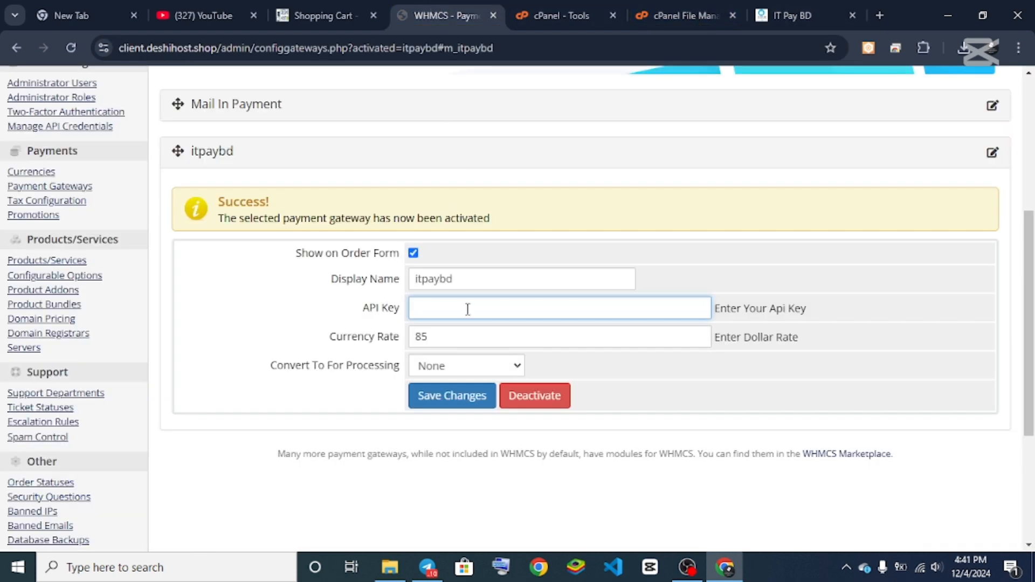
key("ctrl+v")
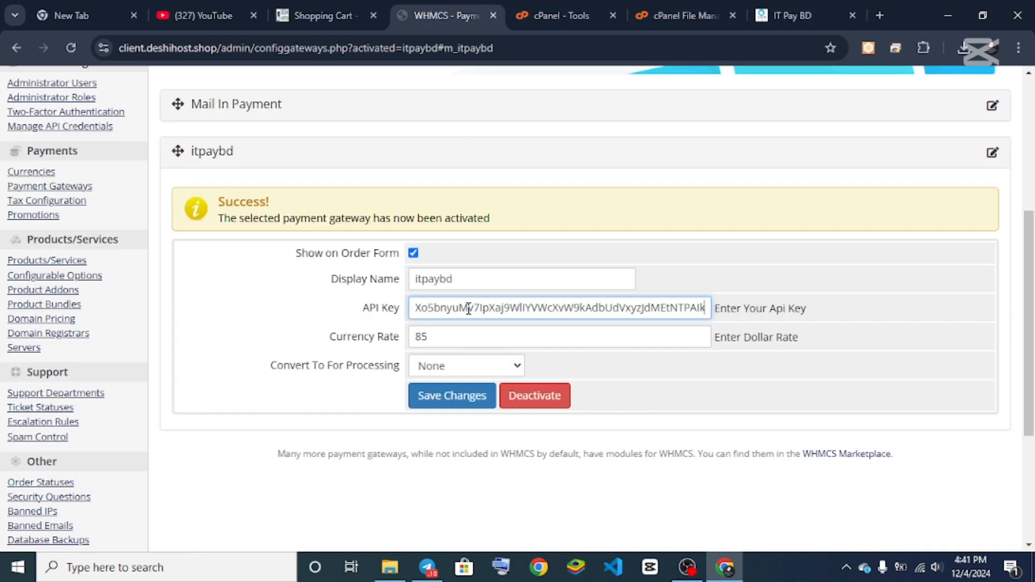
key("ctrl+a")
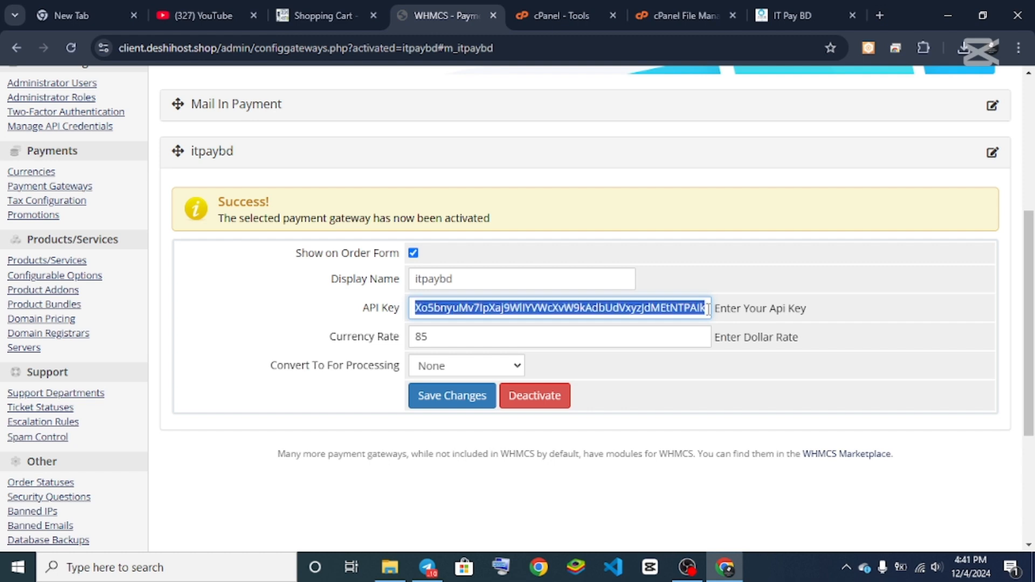
key("BackSpace")
key("ctrl+v")
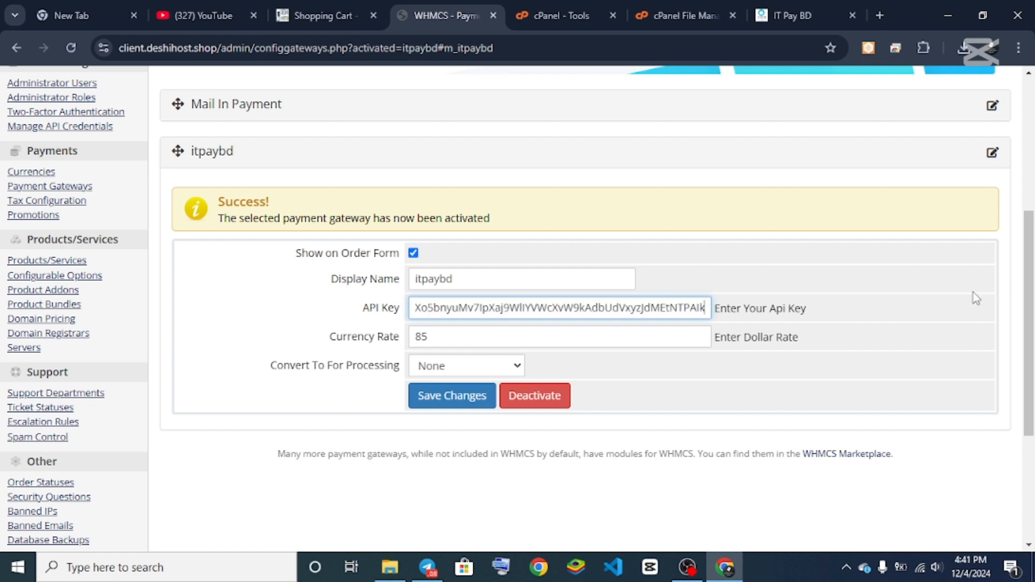
Set the itpaybd gateway's currency rate to 119 and save the changes
left_click(748, 333)
left_click(428, 335)
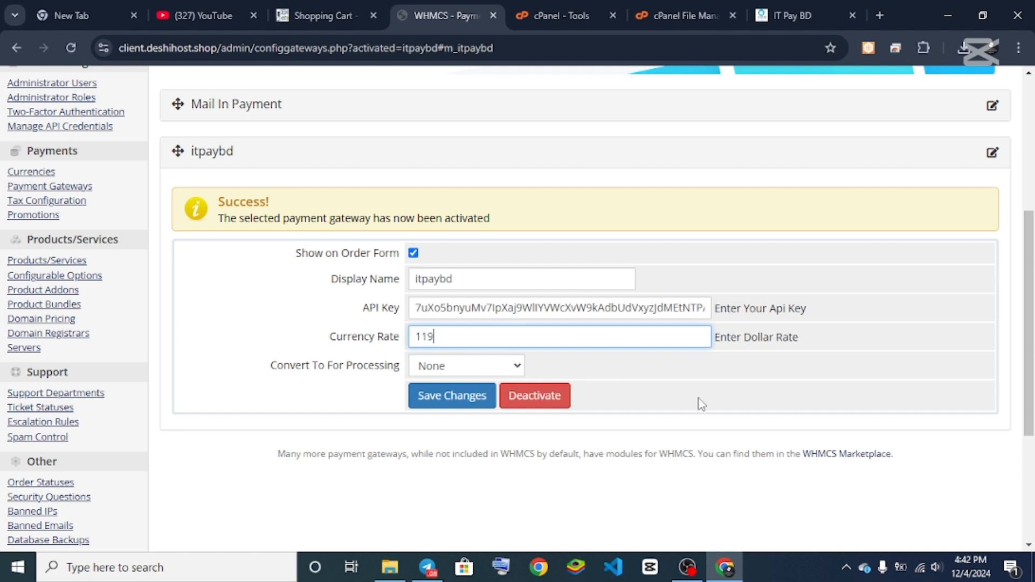
left_click(436, 399)
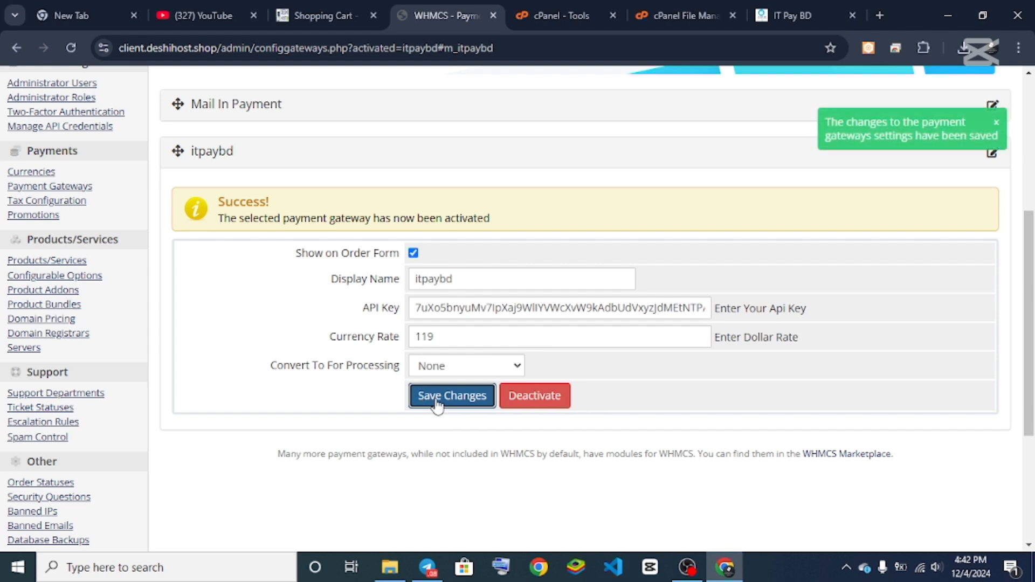
Switch to the shopping cart checkout page and reload it to refresh the list of payment methods
scroll(437, 405, "up", 3)
left_click(592, 2)
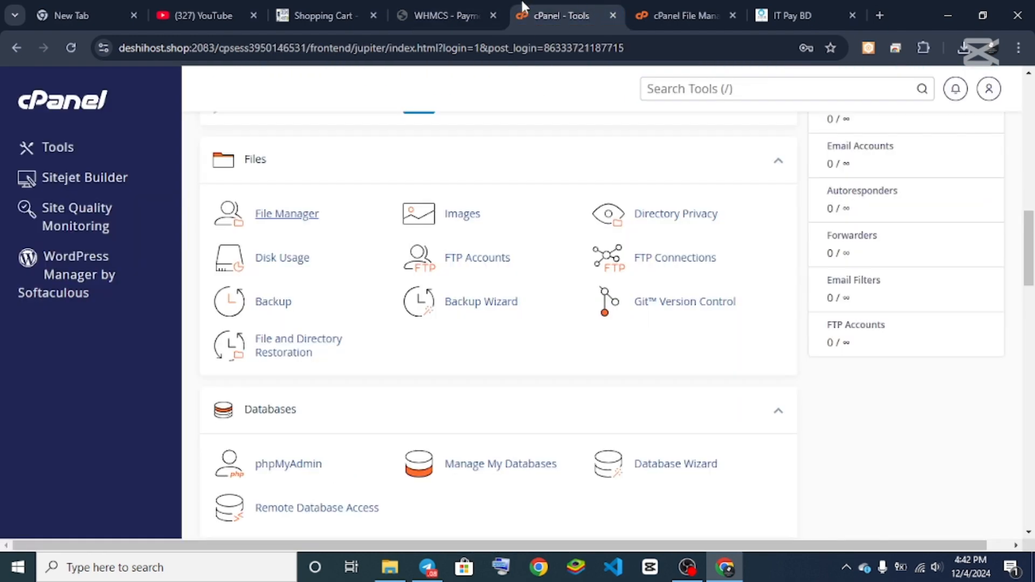
left_click(323, 15)
scroll(525, 334, "down", 7)
scroll(525, 334, "down", 7)
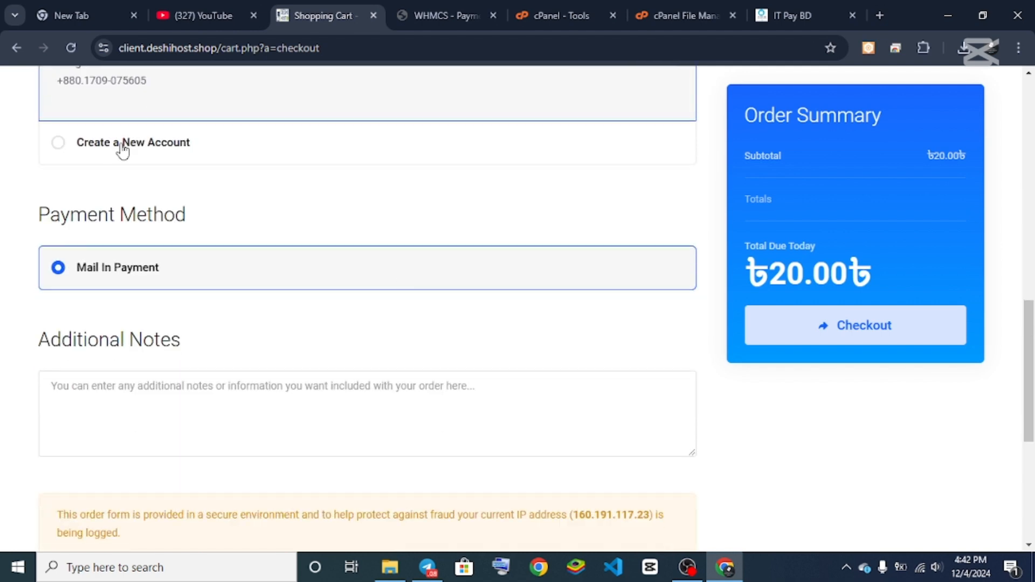
left_click(70, 48)
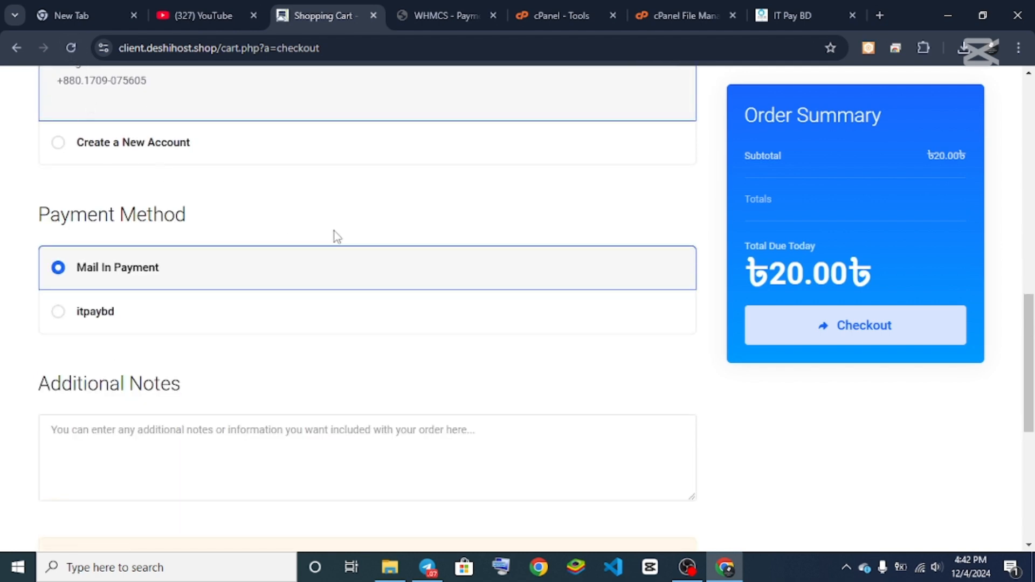
Choose itpaybd as the payment method and check out the order
scroll(335, 235, "down", 1)
left_click(67, 237)
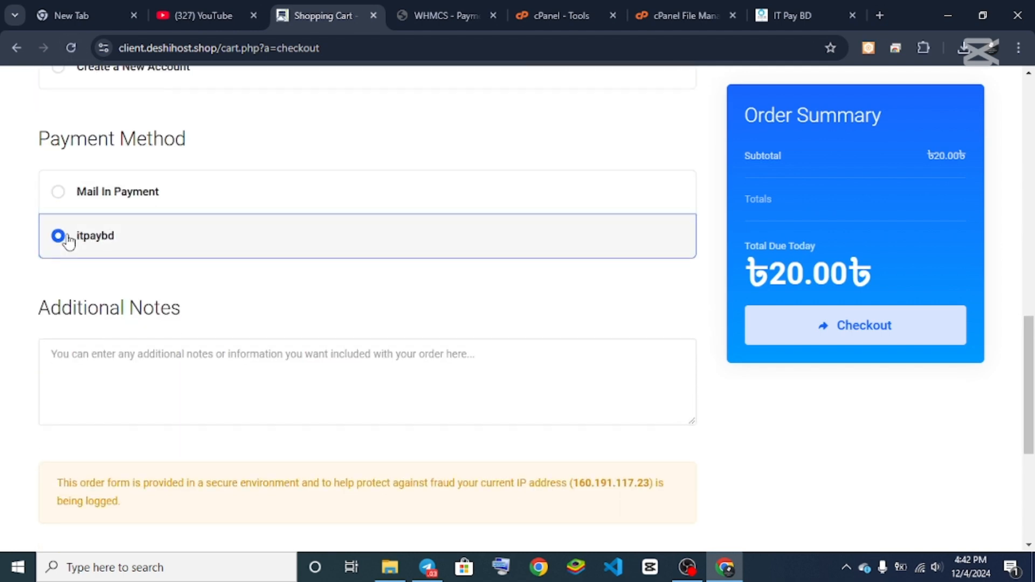
scroll(127, 243, "down", 2)
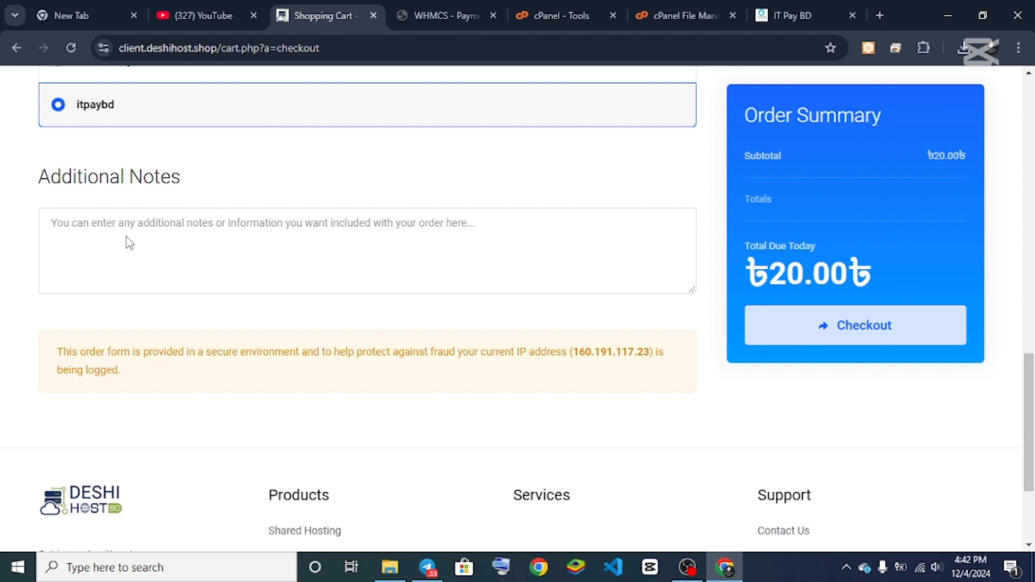
left_click(151, 204)
scroll(162, 211, "down", 2)
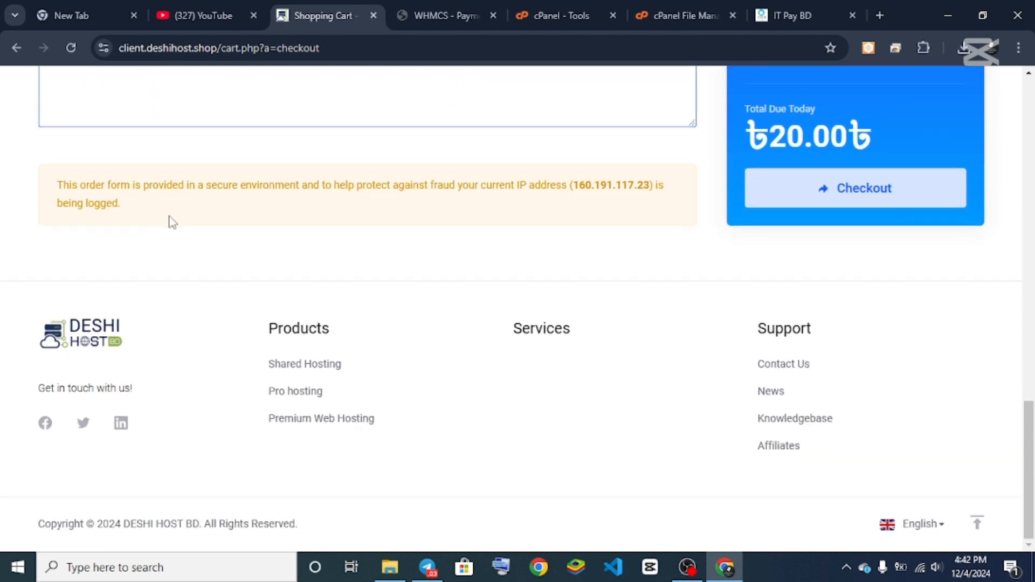
left_click(839, 196)
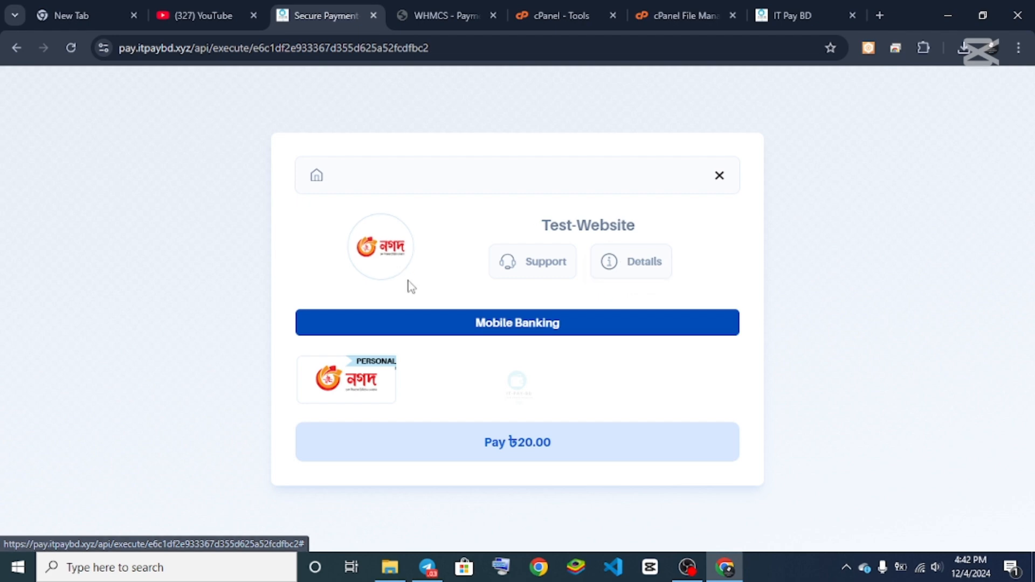
Open the personal Nagad payment option, look through its payment instructions and go back to the payment method page
left_click(387, 379)
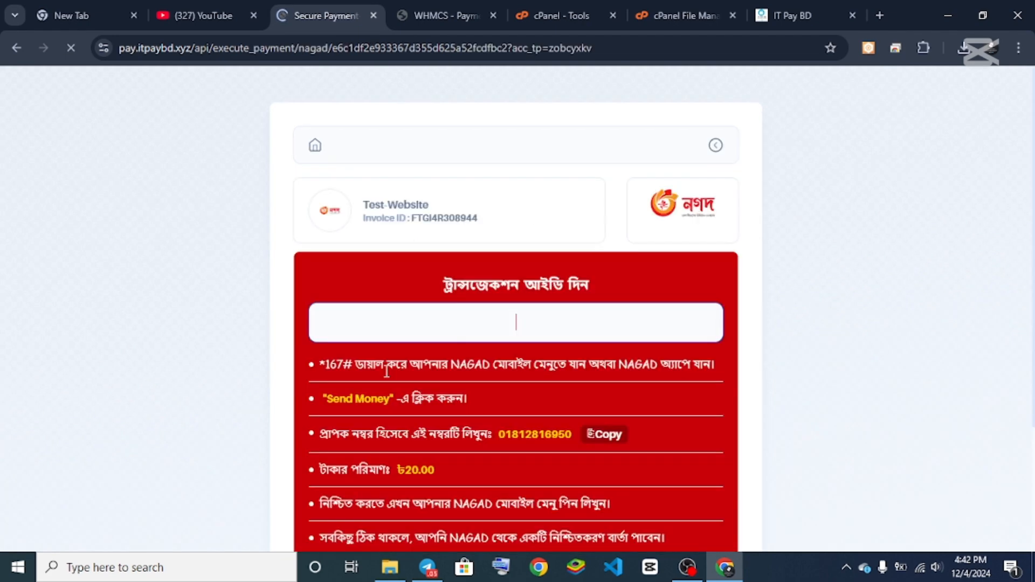
scroll(461, 299, "down", 3)
scroll(461, 299, "up", 1)
left_click(17, 47)
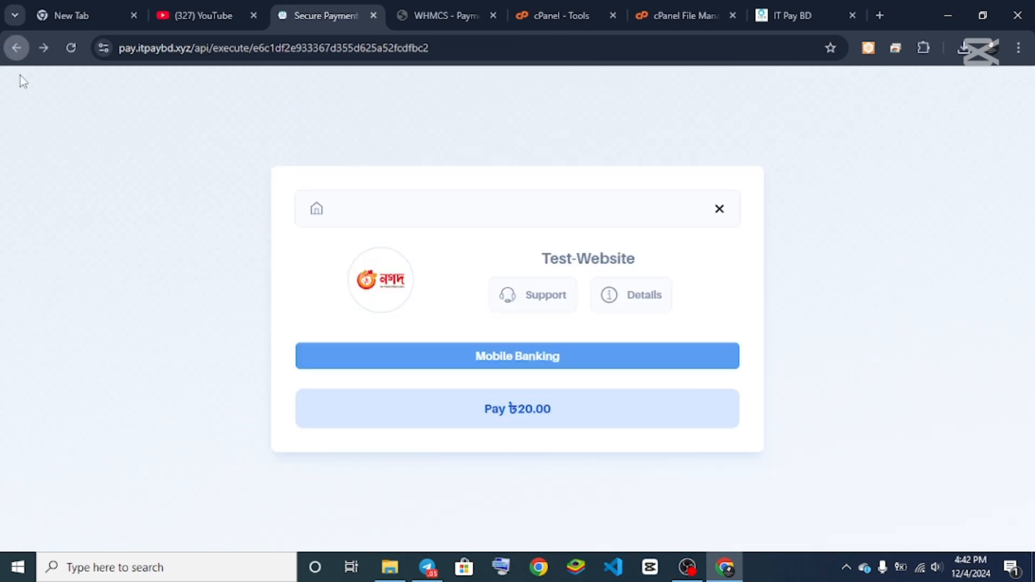
Switch to the IT Pay BD brands page and open the Test-Website brand for editing
left_click(782, 7)
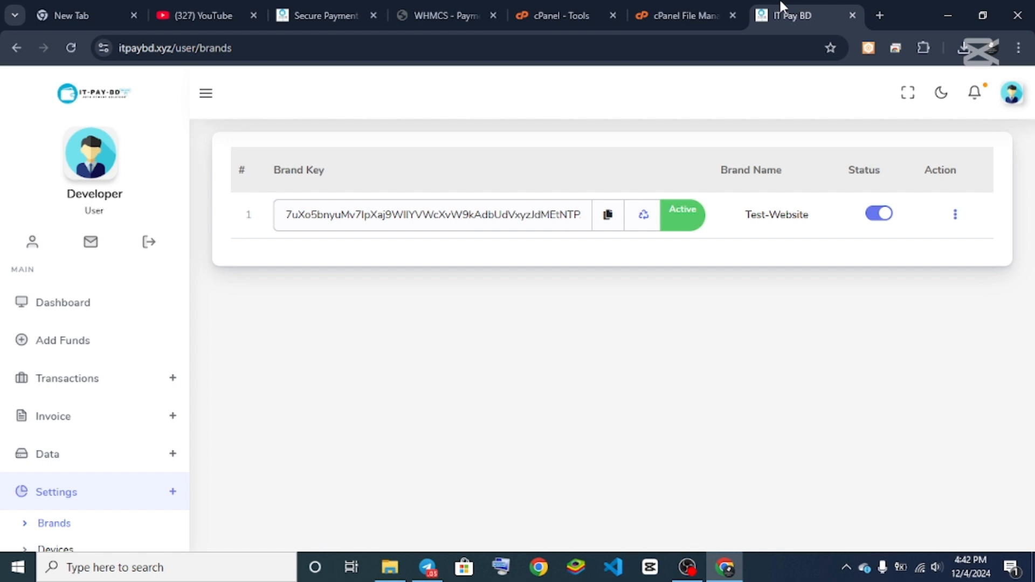
left_click(955, 215)
left_click(857, 159)
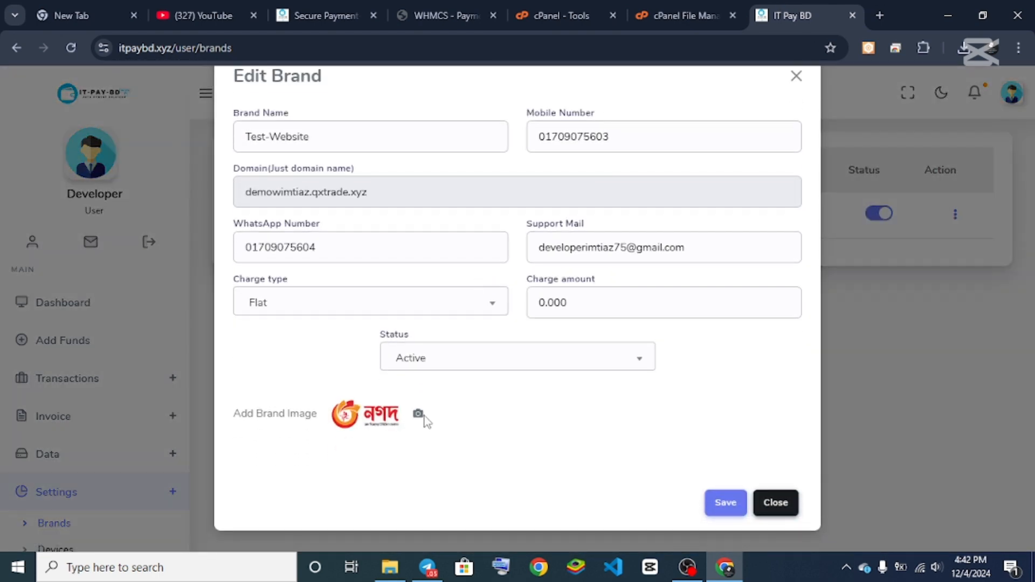
Replace the brand image with the deshihst picture from the Documents folder and save the brand
left_click(419, 415)
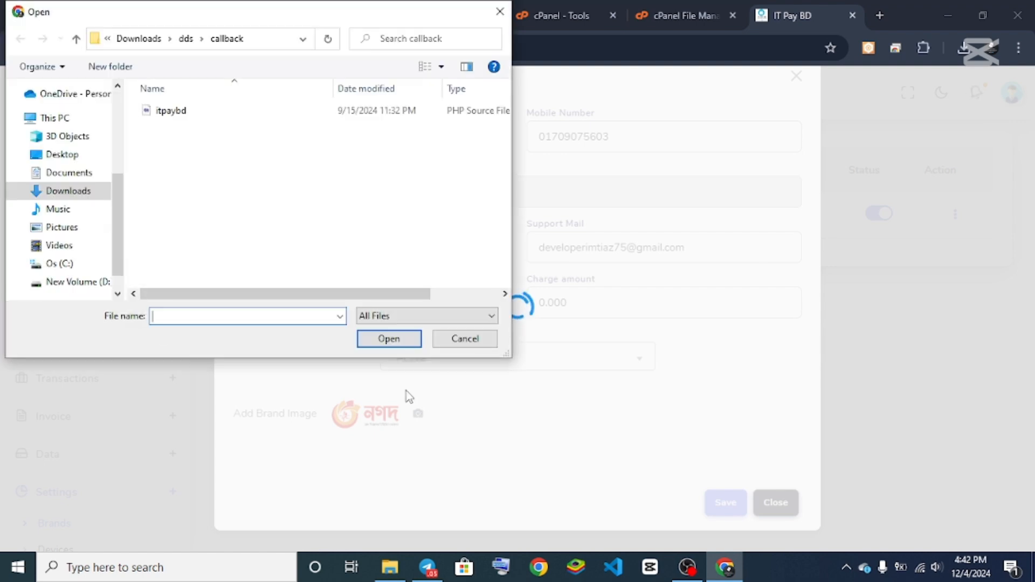
left_click(69, 172)
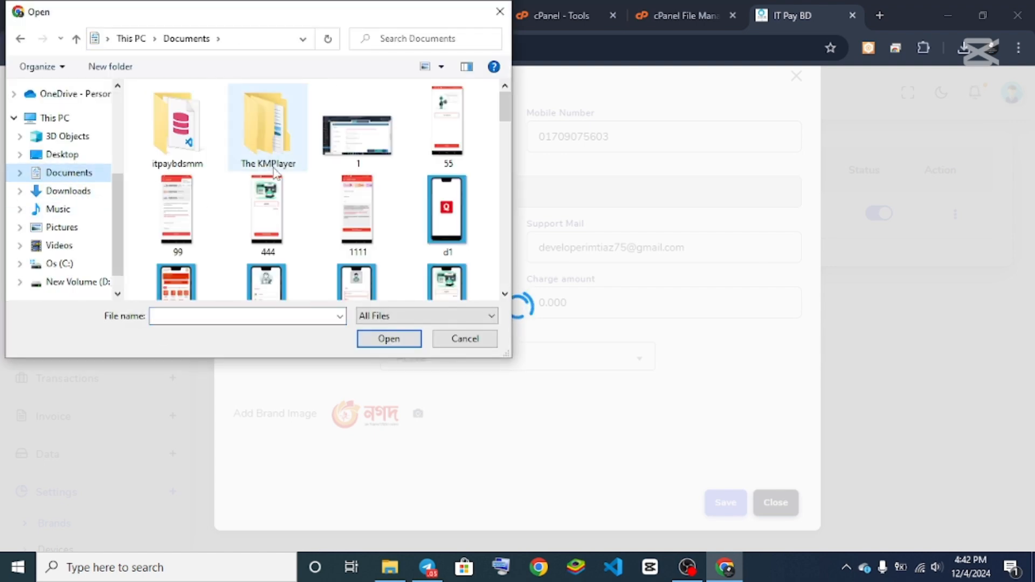
scroll(285, 187, "down", 5)
scroll(291, 205, "down", 3)
scroll(291, 205, "up", 2)
left_click(358, 211)
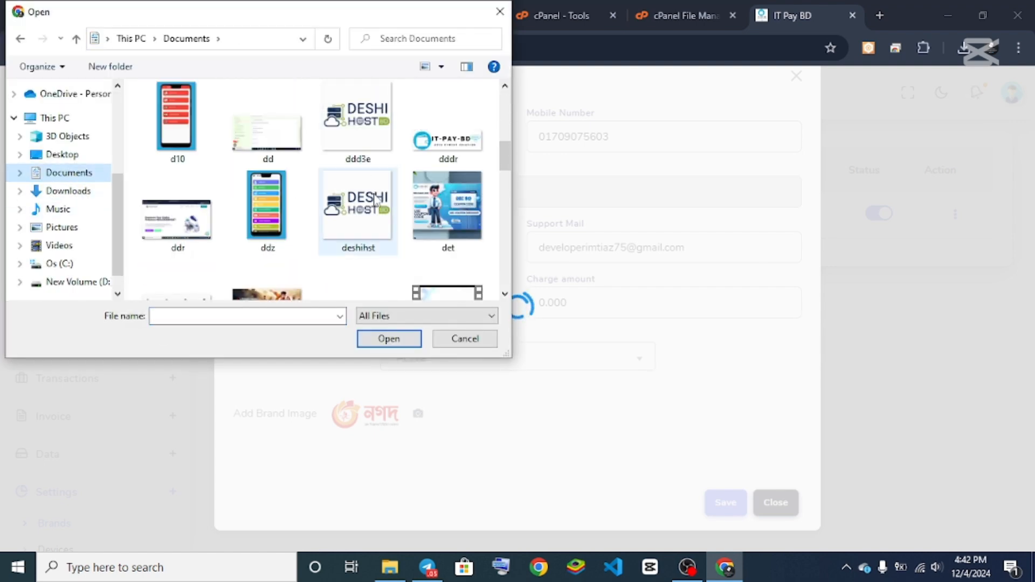
left_click(389, 340)
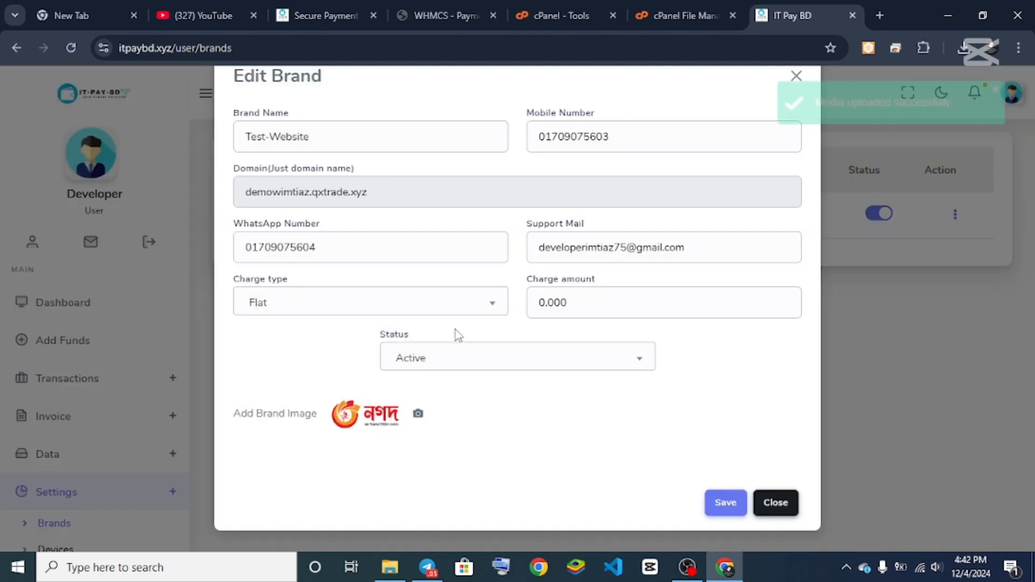
scroll(644, 331, "down", 1)
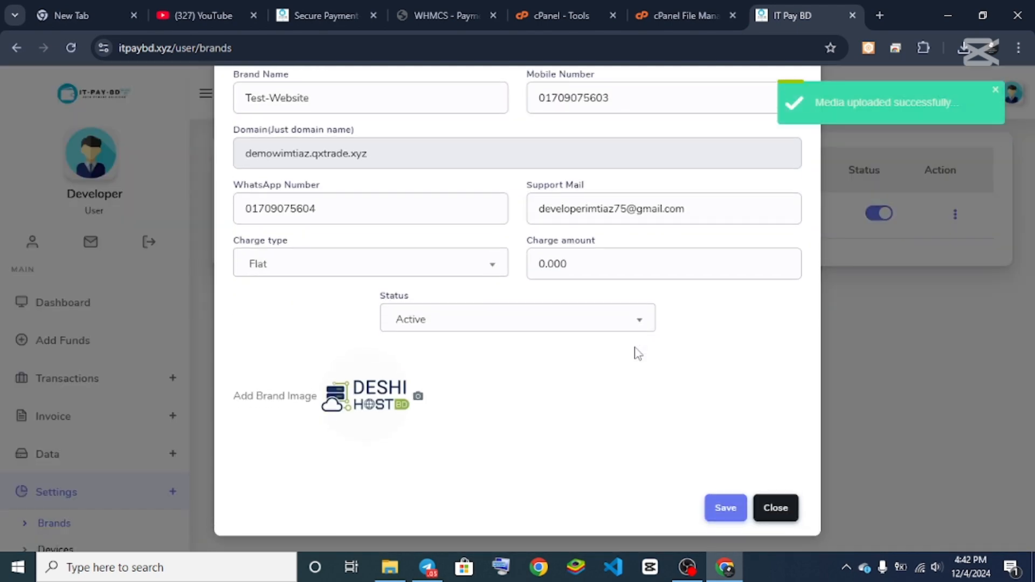
left_click(738, 503)
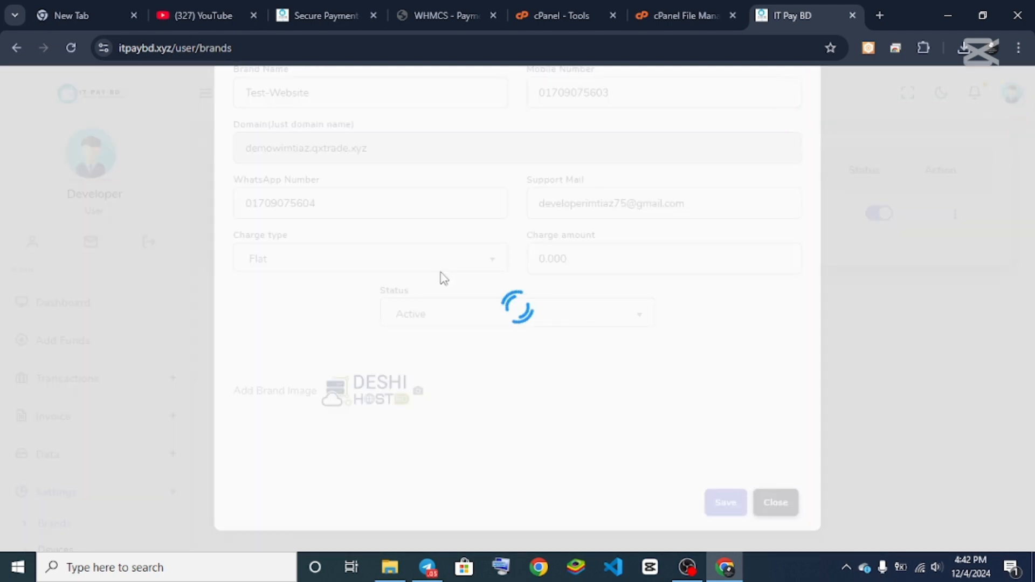
scroll(695, 189, "up", 2)
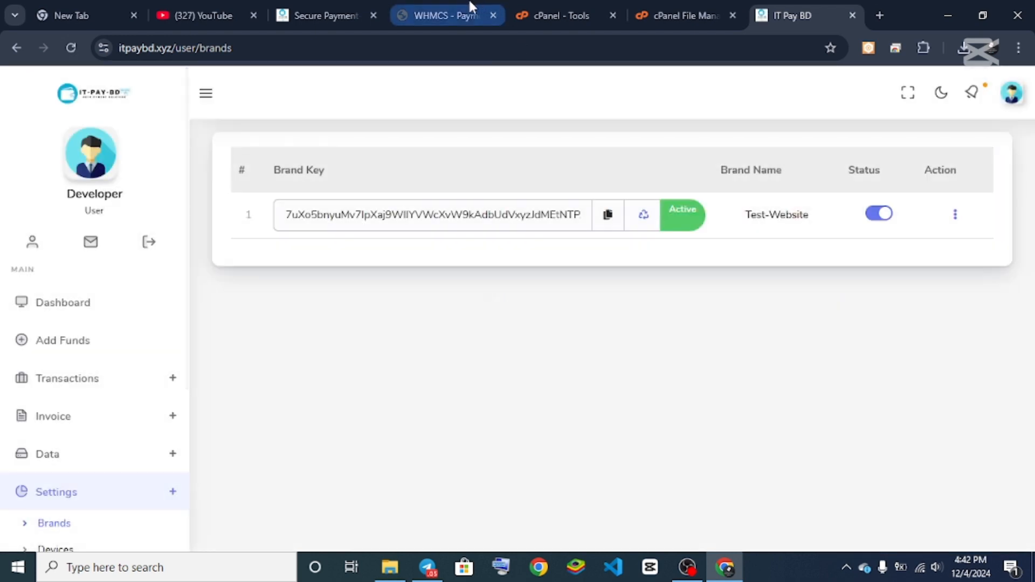
Switch back to the Secure Payment page and reload it to check the brand logo on the checkout
left_click(441, 16)
left_click(323, 12)
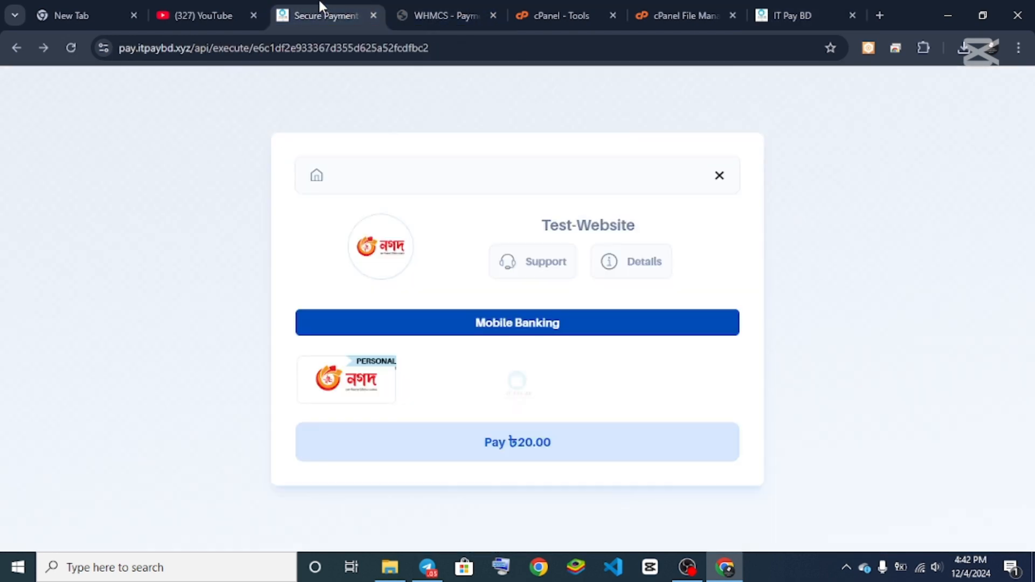
left_click(72, 48)
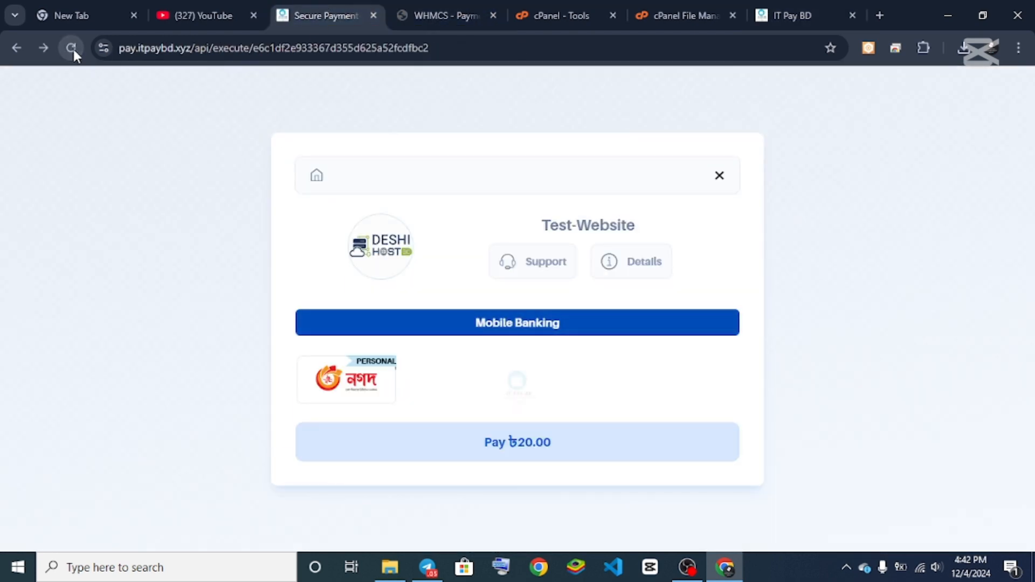
Open the personal Nagad payment option, review its branded instruction page and return to the payment methods
left_click(382, 367)
scroll(538, 340, "down", 3)
scroll(537, 340, "up", 3)
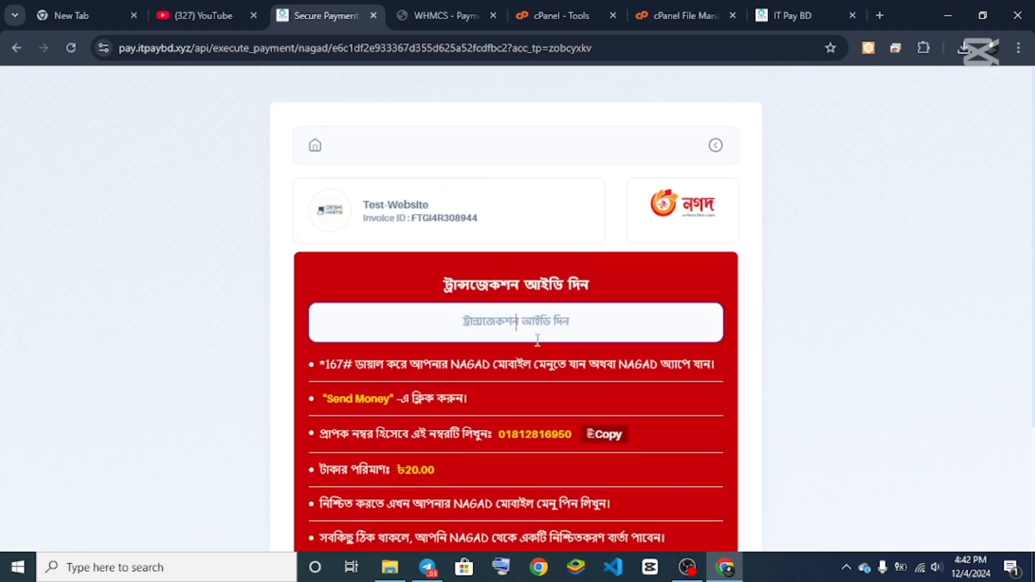
left_click(15, 48)
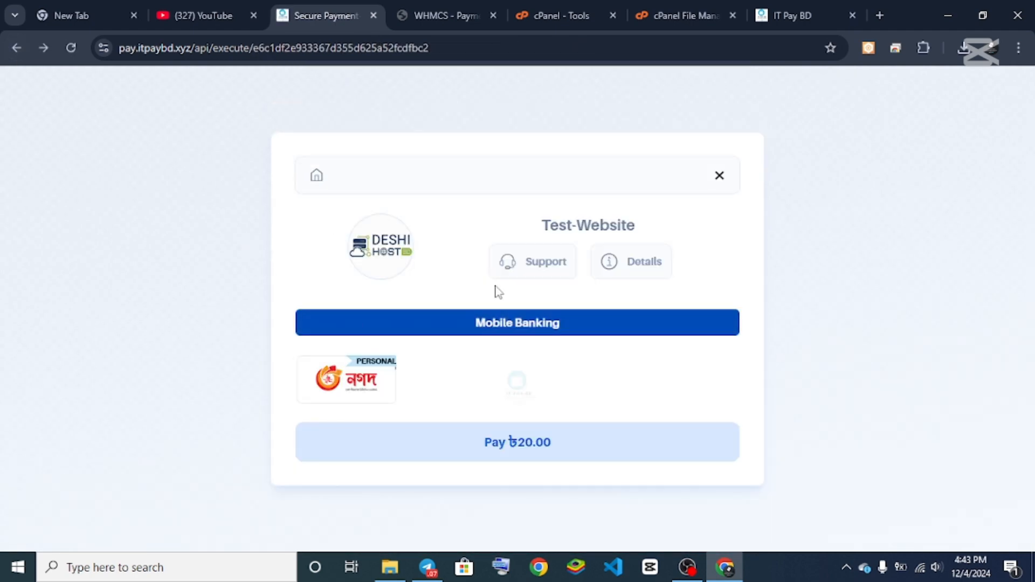
Go back to the cart's Review & Checkout page and open the DESHI HOST home page to browse its hosting plans
left_click(15, 48)
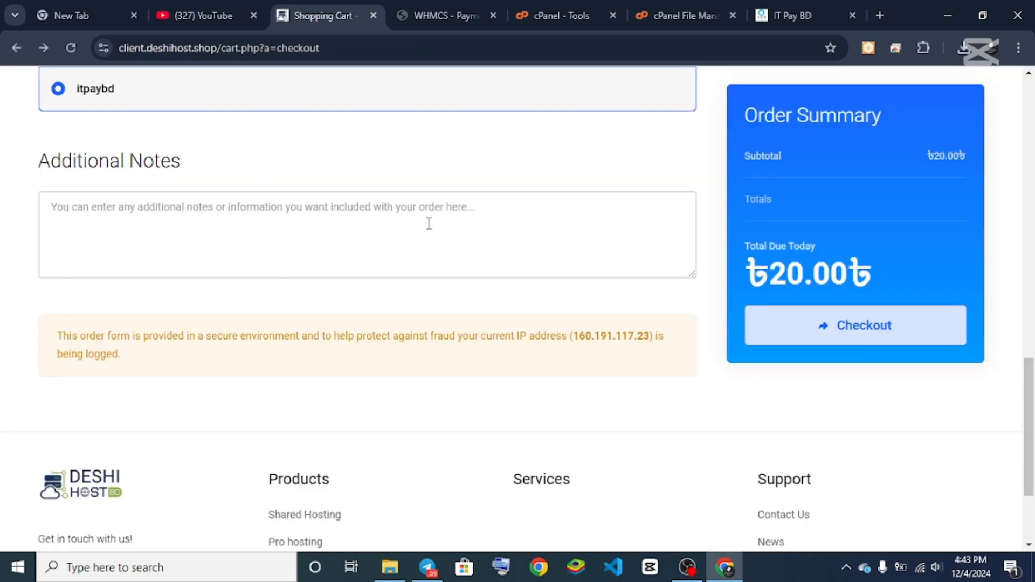
scroll(429, 226, "down", 3)
scroll(428, 226, "up", 20)
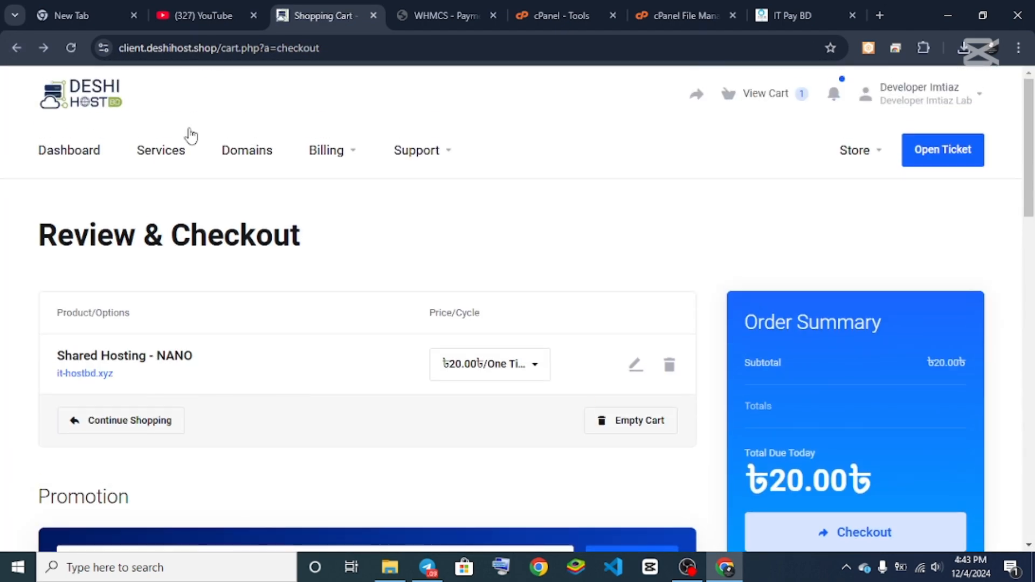
left_click(78, 105)
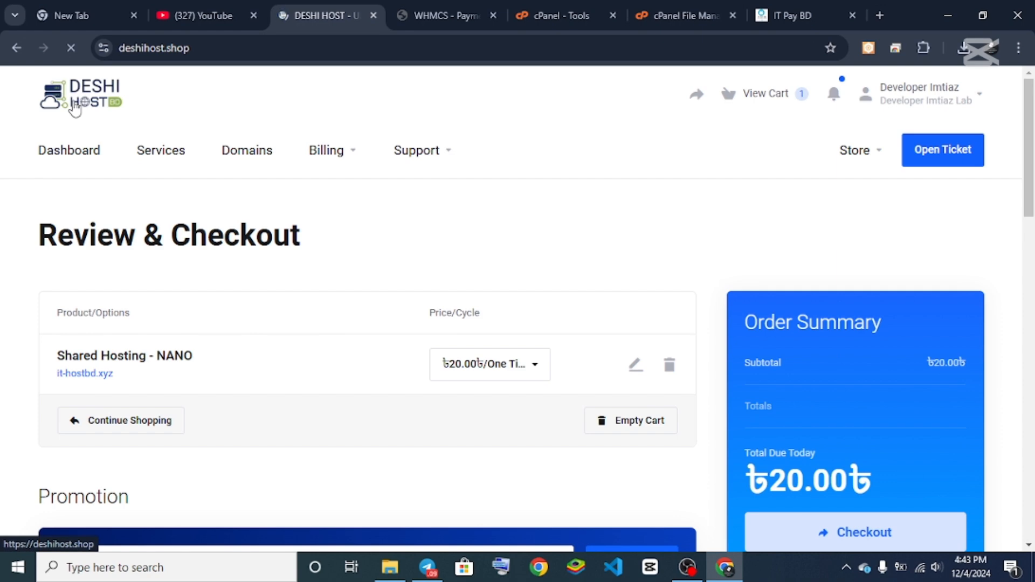
scroll(457, 273, "down", 8)
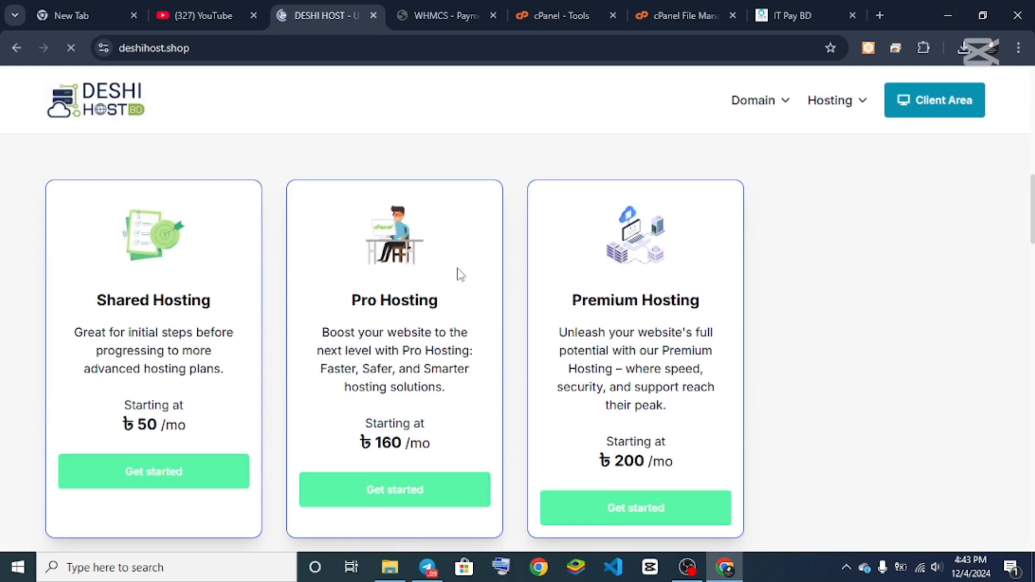
scroll(460, 274, "up", 8)
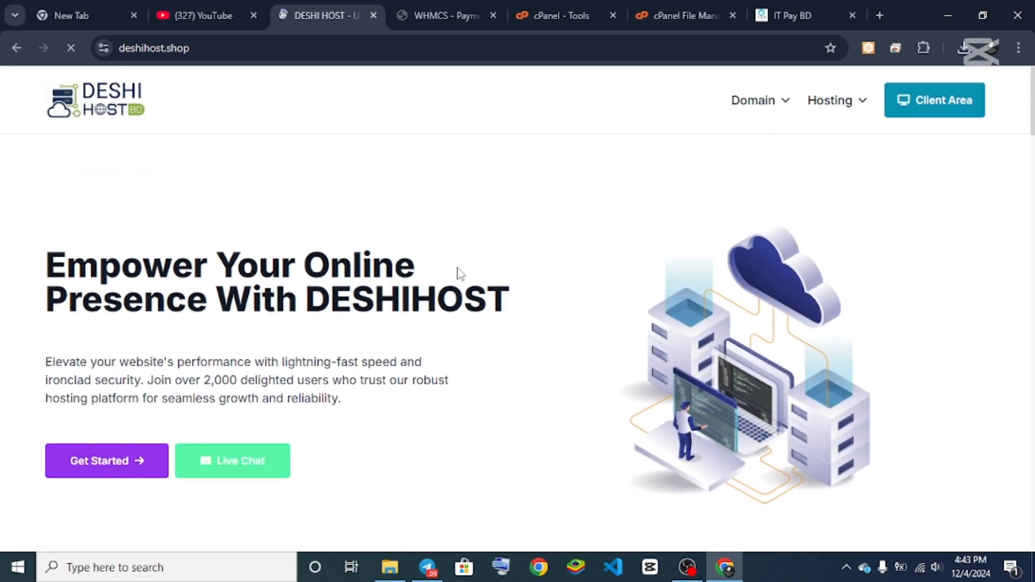
Minimize the browser window and refresh the Windows desktop
left_click(943, 11)
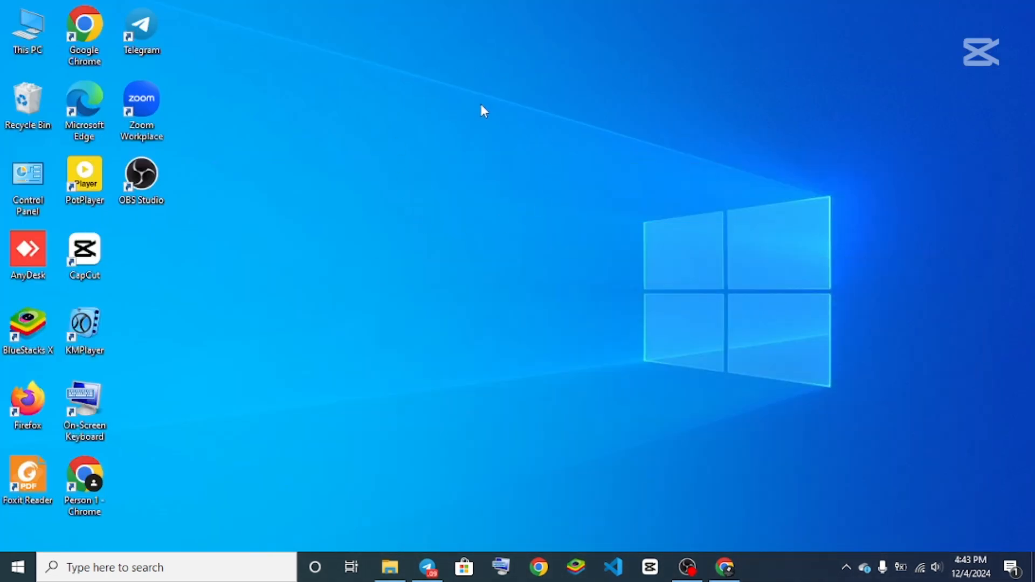
right_click(481, 107)
right_click(527, 149)
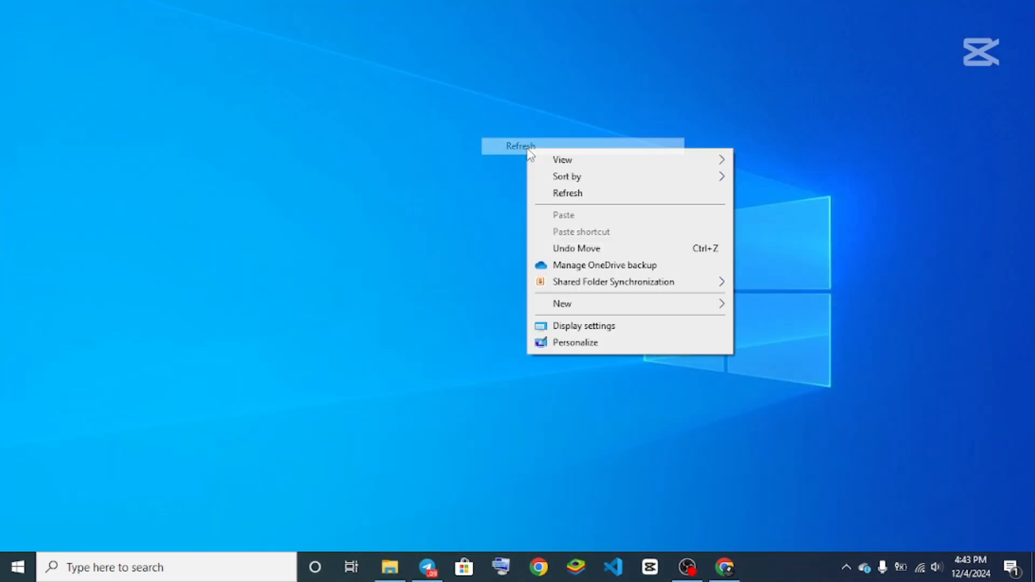